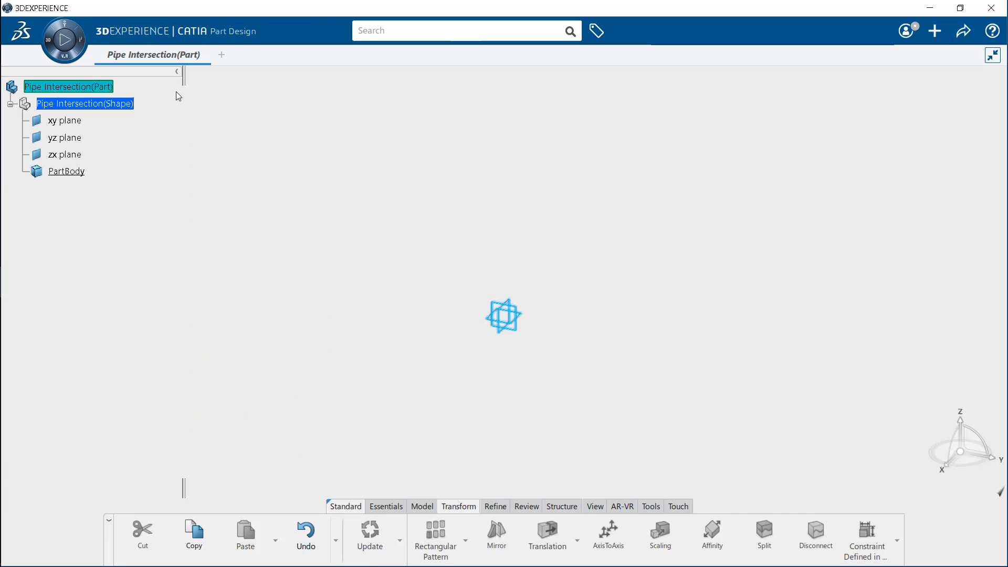
{"action": "key", "text": "F2"}
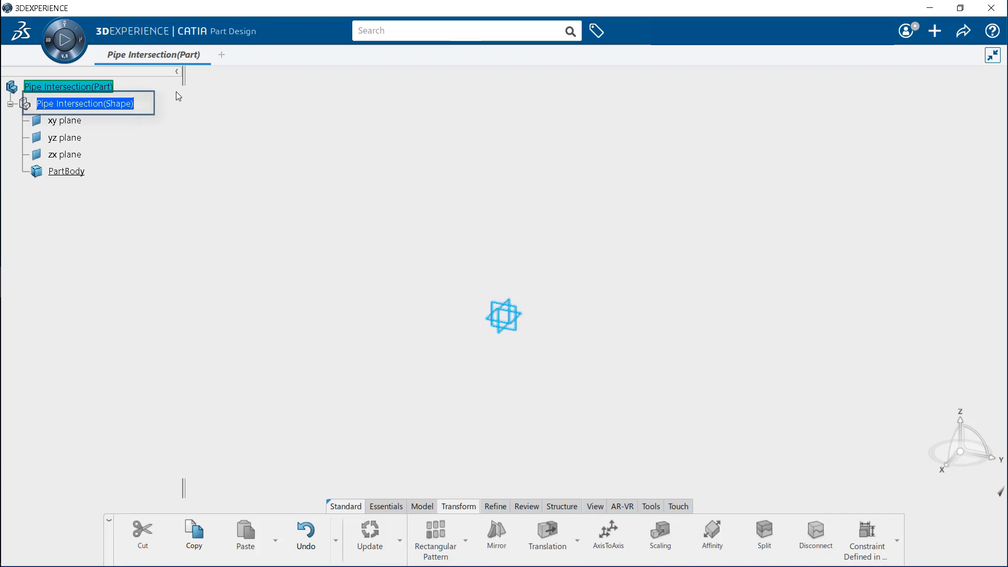
{"action": "key", "text": "Return"}
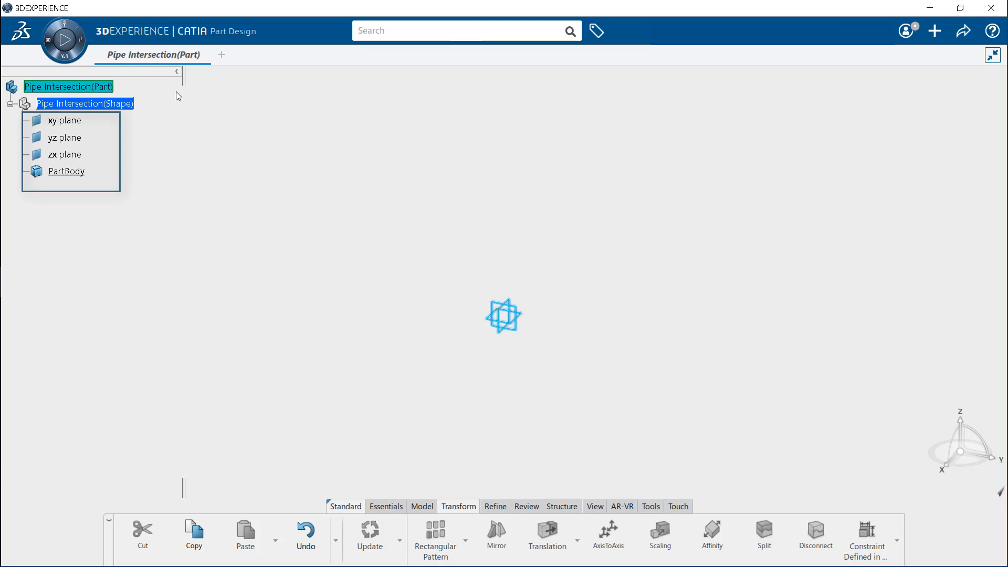
Step: Start a positioned sketch in PartBody on the yz plane with the default origin and orientation
{"action": "left_click", "coordinate": [81, 175]}
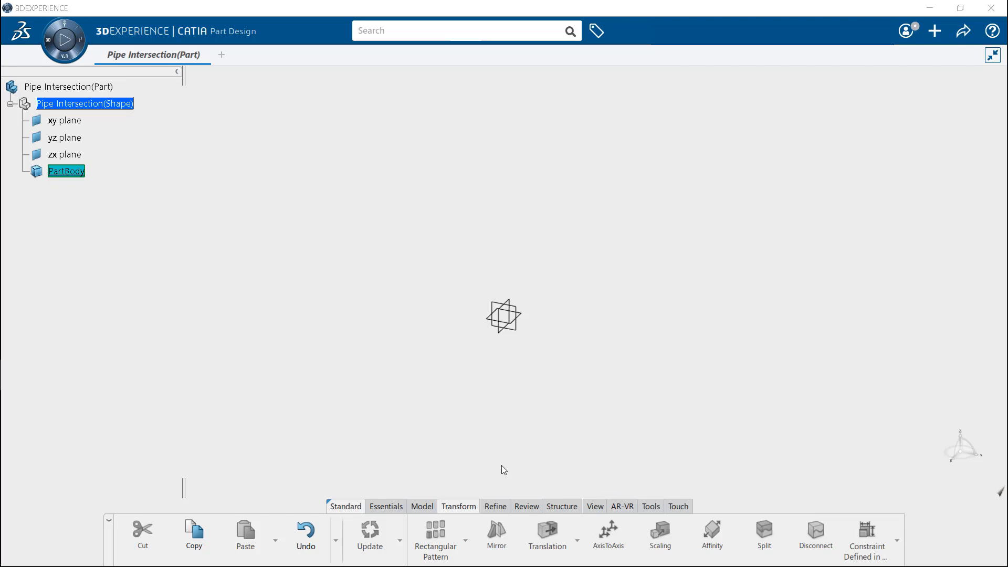
{"action": "left_click", "coordinate": [425, 505]}
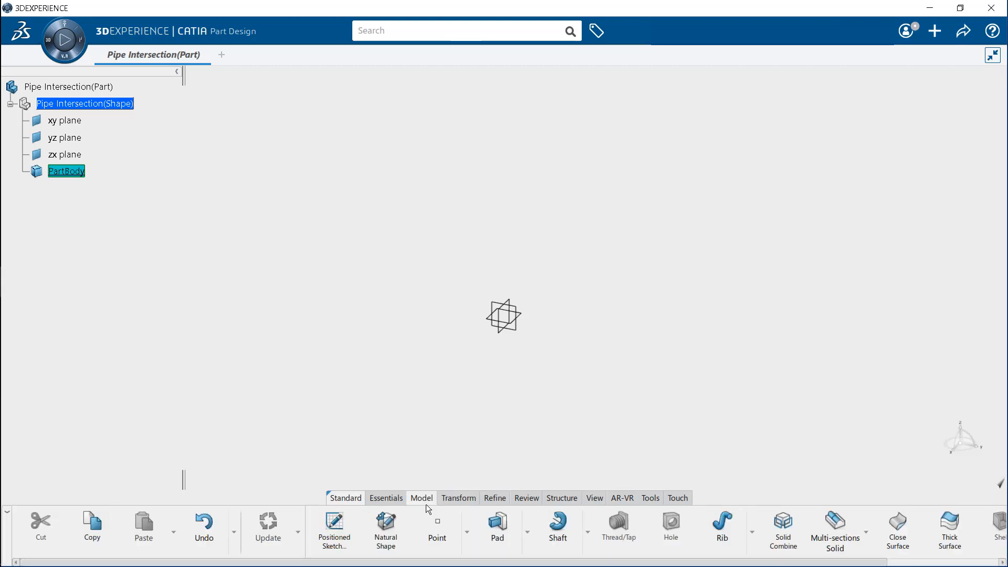
{"action": "left_click", "coordinate": [345, 529]}
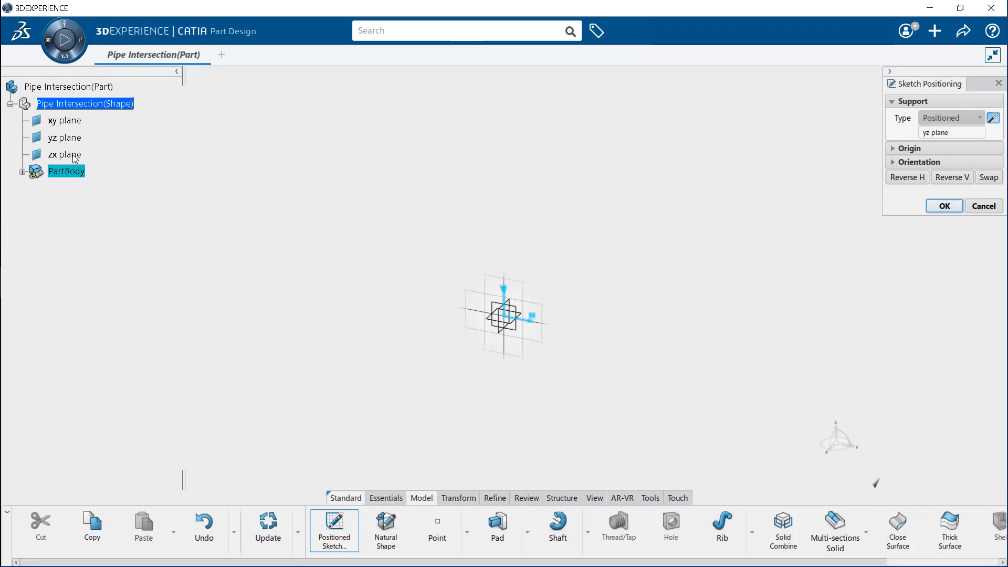
{"action": "left_click", "coordinate": [945, 205]}
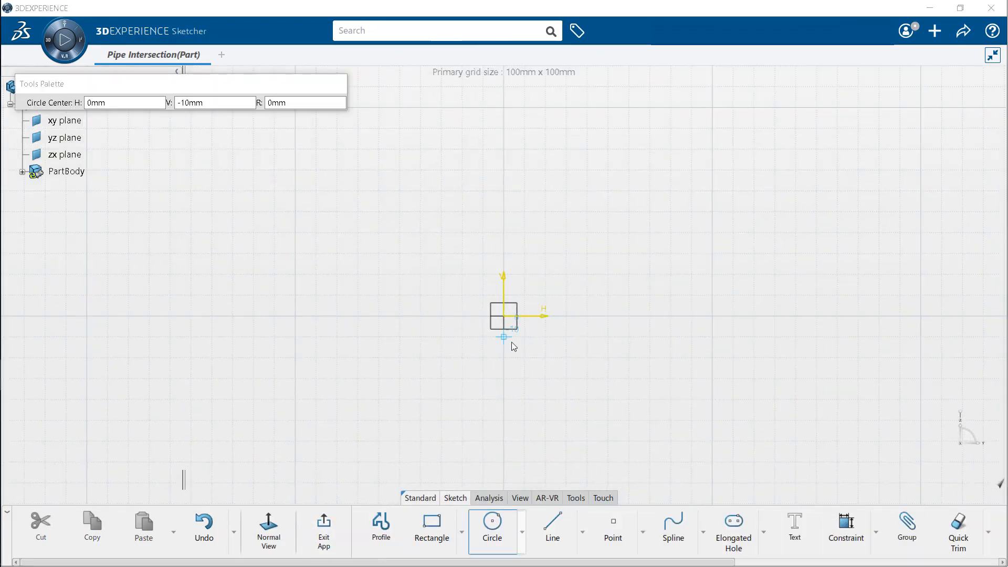
{"action": "key", "text": "Escape"}
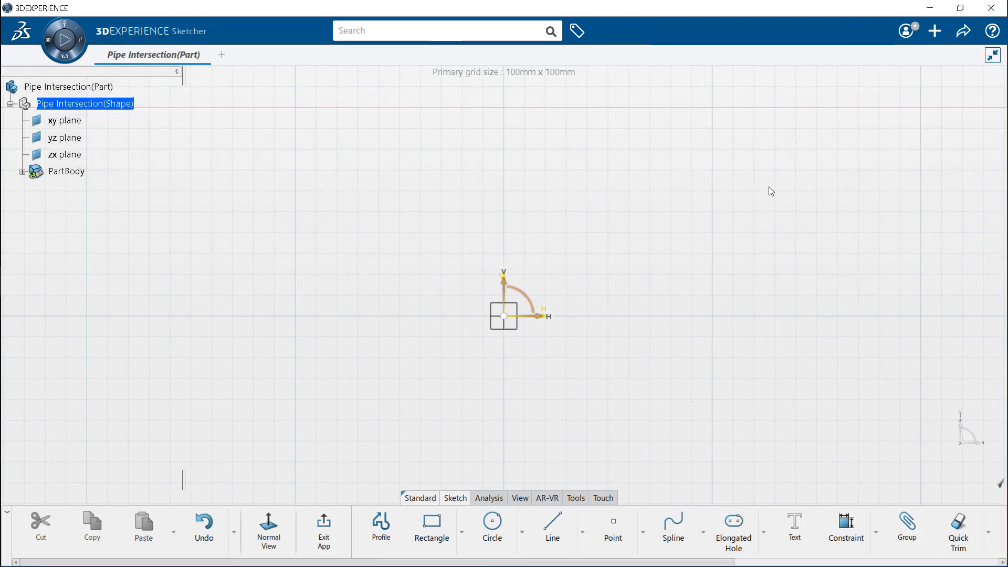
Step: Sketch two concentric circles centred on the origin, with radii of about 60 mm and 100 mm
{"action": "left_click", "coordinate": [492, 525]}
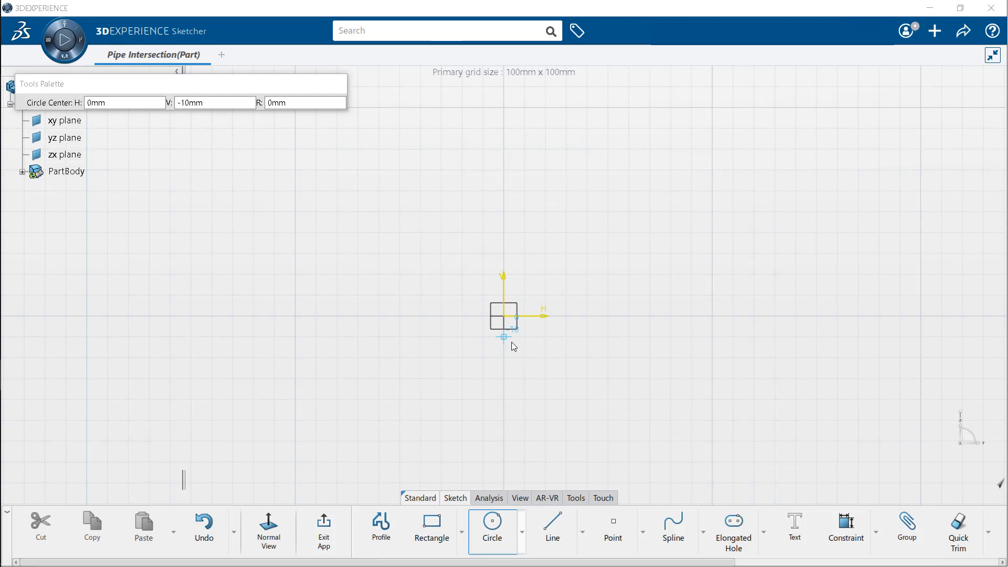
{"action": "left_click", "coordinate": [513, 320]}
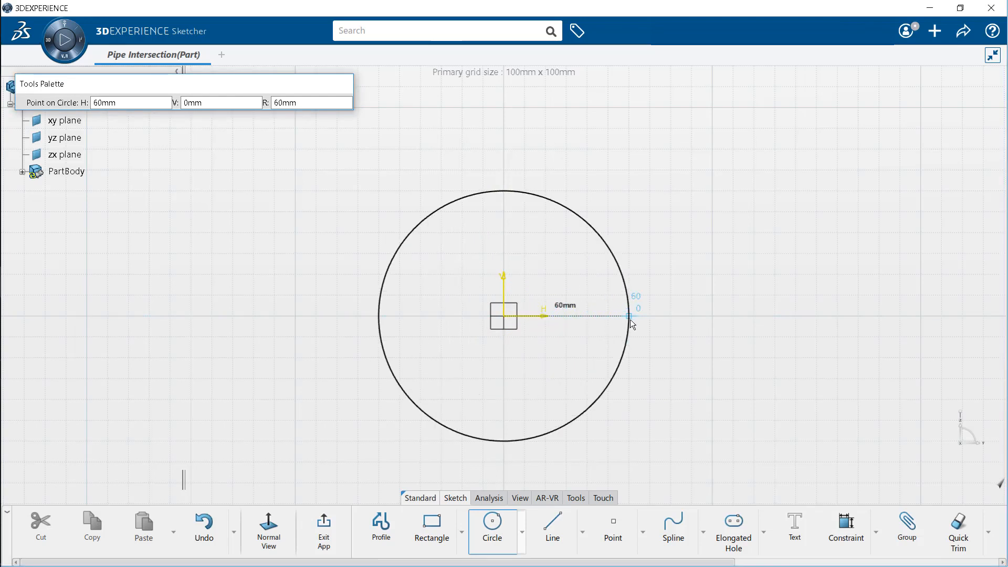
{"action": "left_click", "coordinate": [641, 320]}
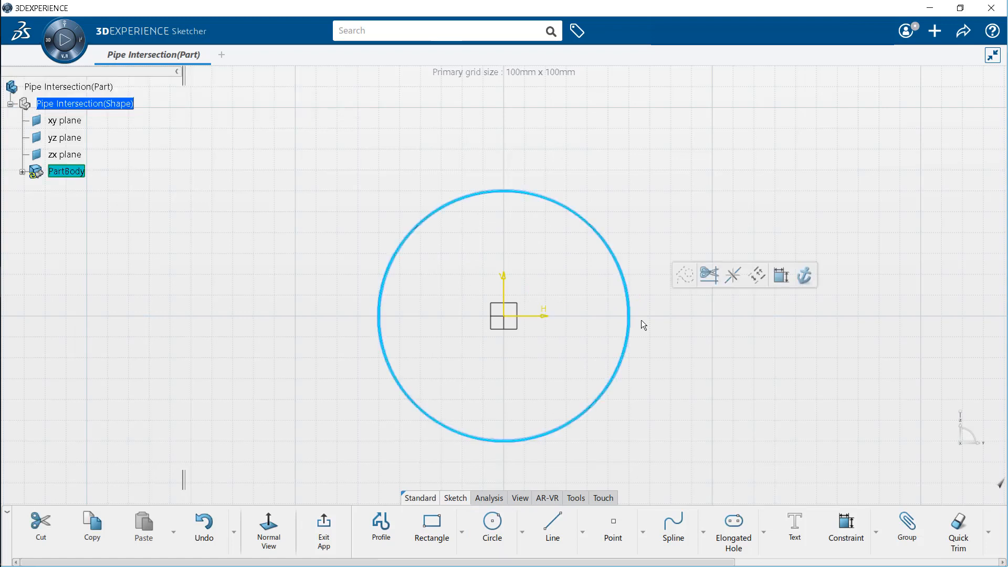
{"action": "left_click", "coordinate": [491, 528]}
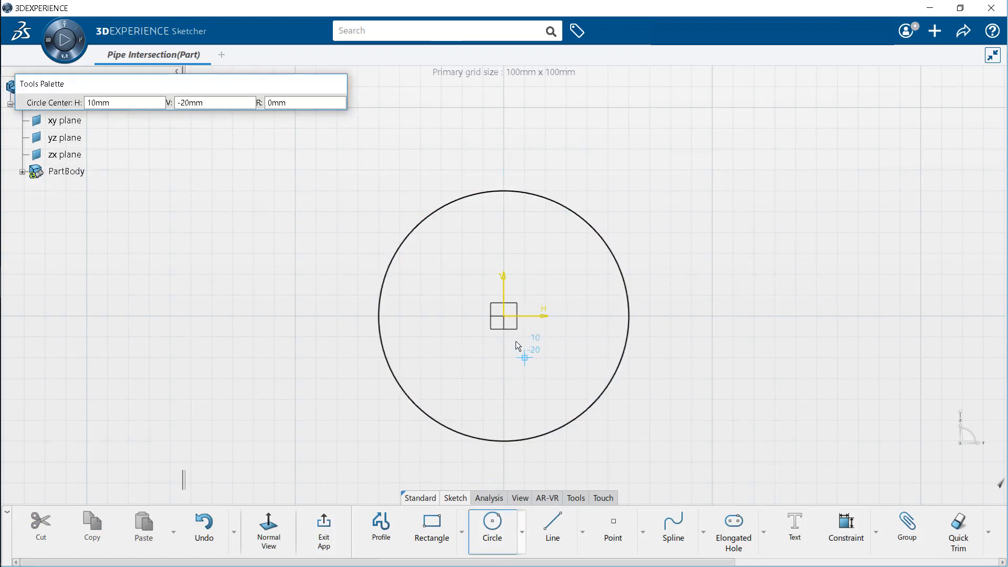
{"action": "left_click", "coordinate": [507, 321]}
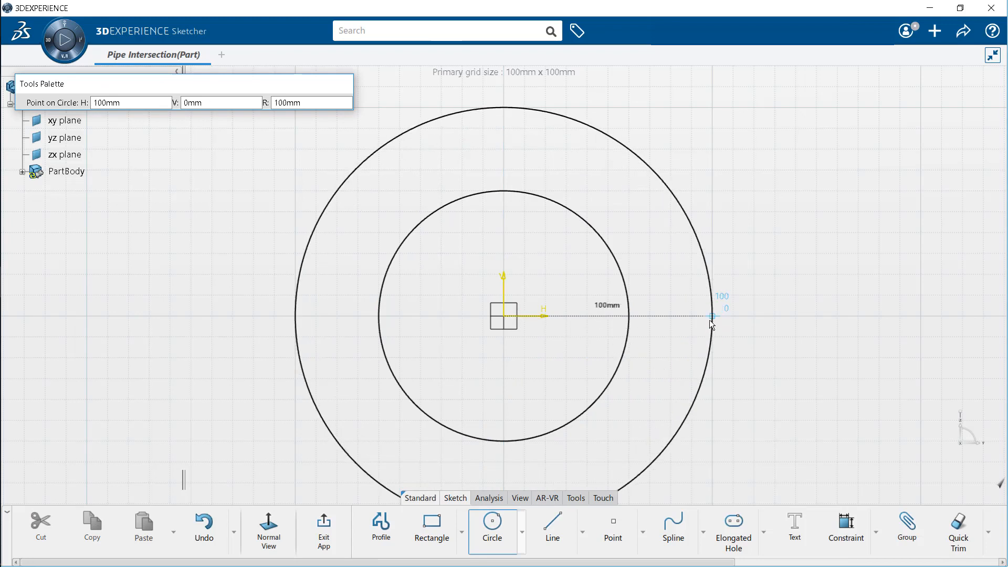
{"action": "left_click", "coordinate": [712, 317]}
Step: Add a radius constraint of 139 mm to the smaller circle
{"action": "left_click", "coordinate": [629, 319]}
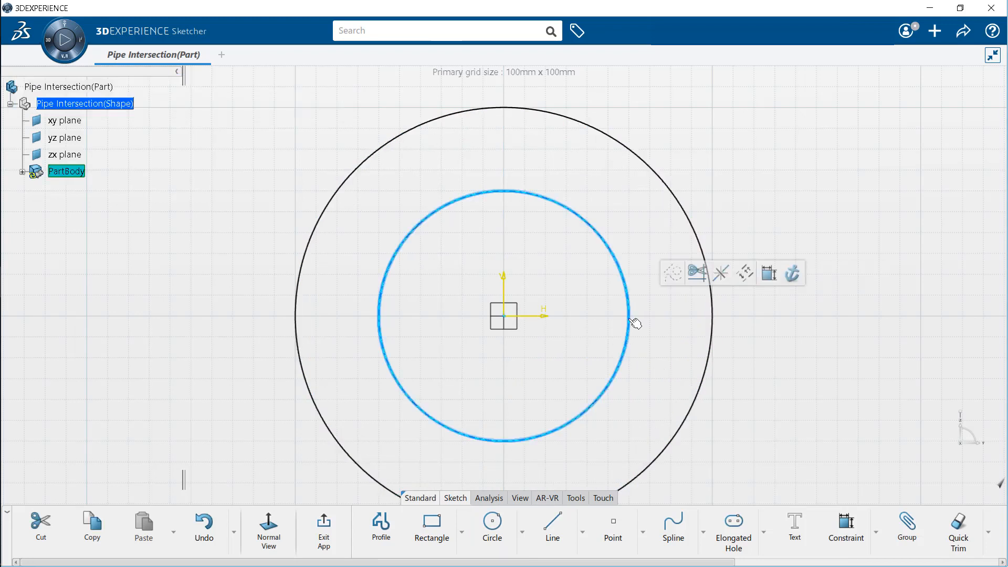
{"action": "left_click", "coordinate": [768, 274]}
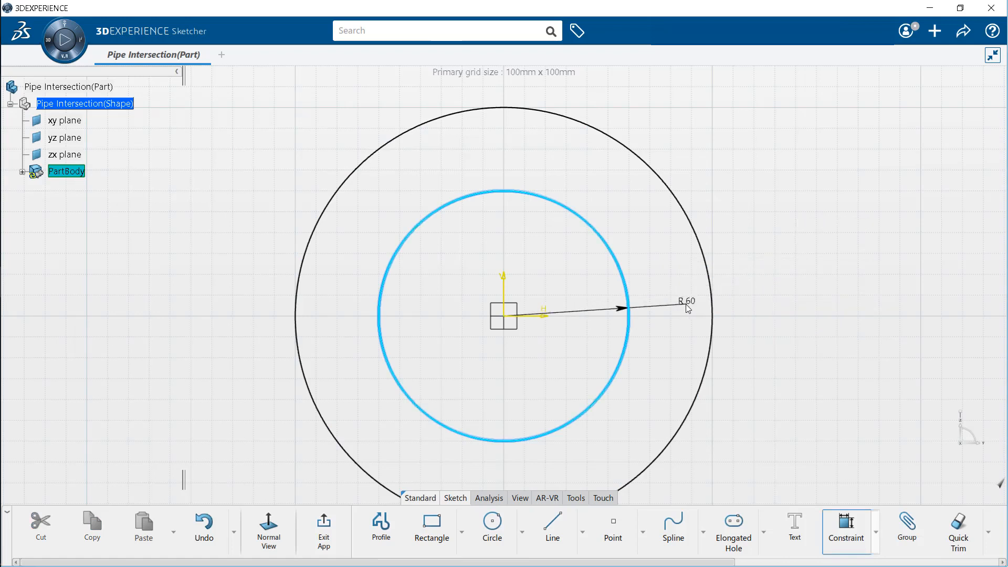
{"action": "left_click", "coordinate": [655, 311]}
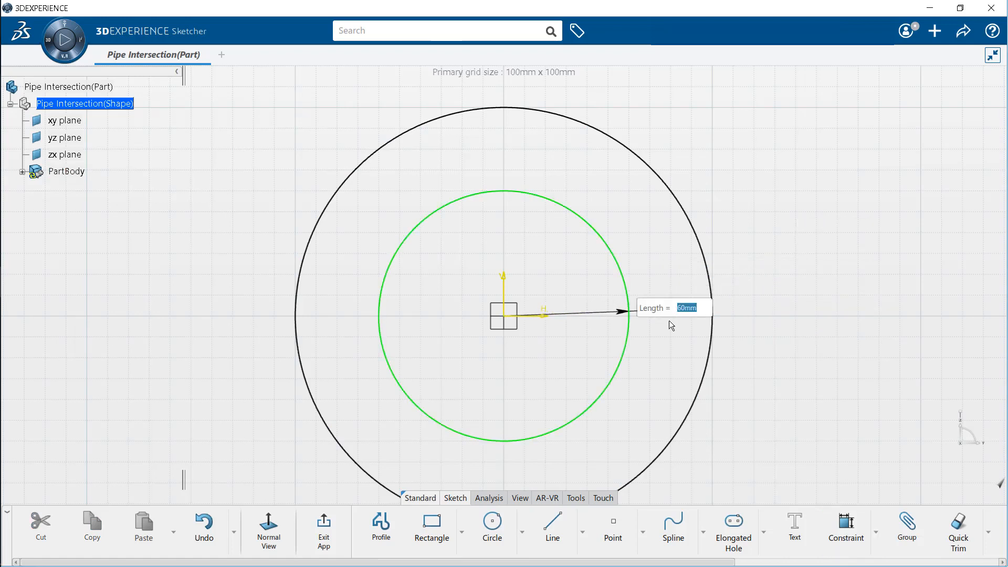
{"action": "type", "text": "139"}
{"action": "key", "text": "Return"}
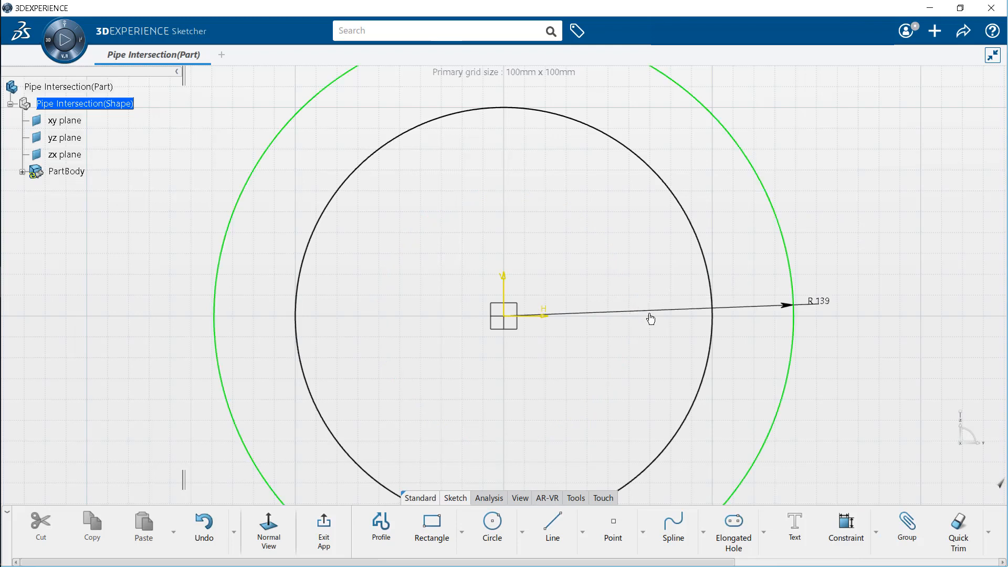
Step: Constrain the 100 mm circle to a radius of 228 mm and exit the sketch
{"action": "left_click", "coordinate": [714, 342]}
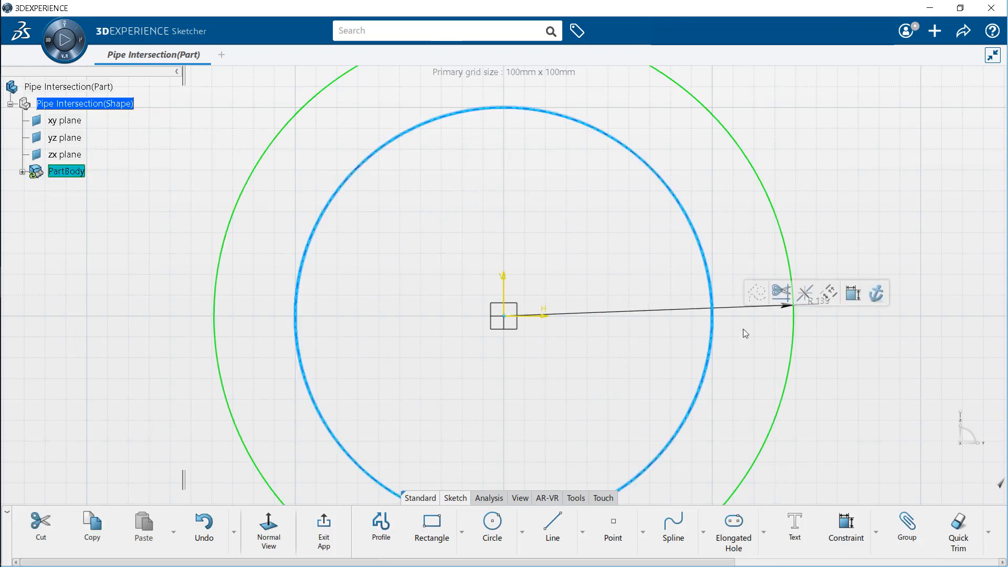
{"action": "left_click", "coordinate": [851, 296]}
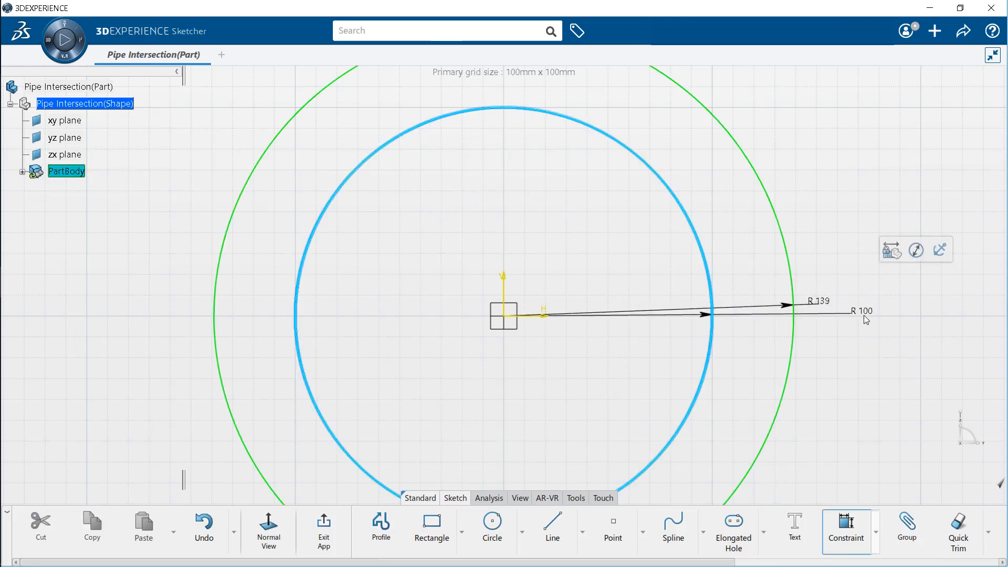
{"action": "left_click", "coordinate": [865, 317]}
{"action": "type", "text": "228"}
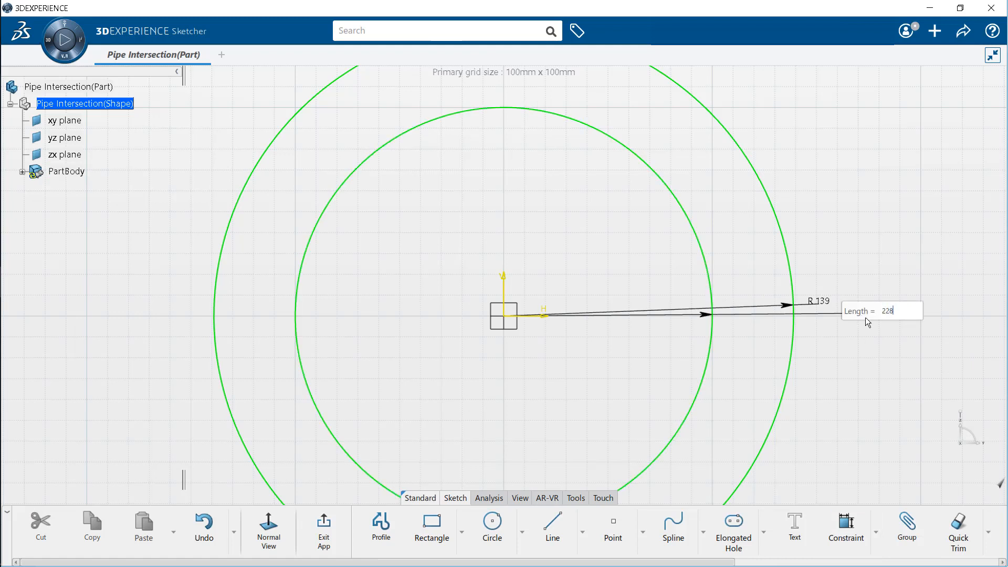
{"action": "key", "text": "Return"}
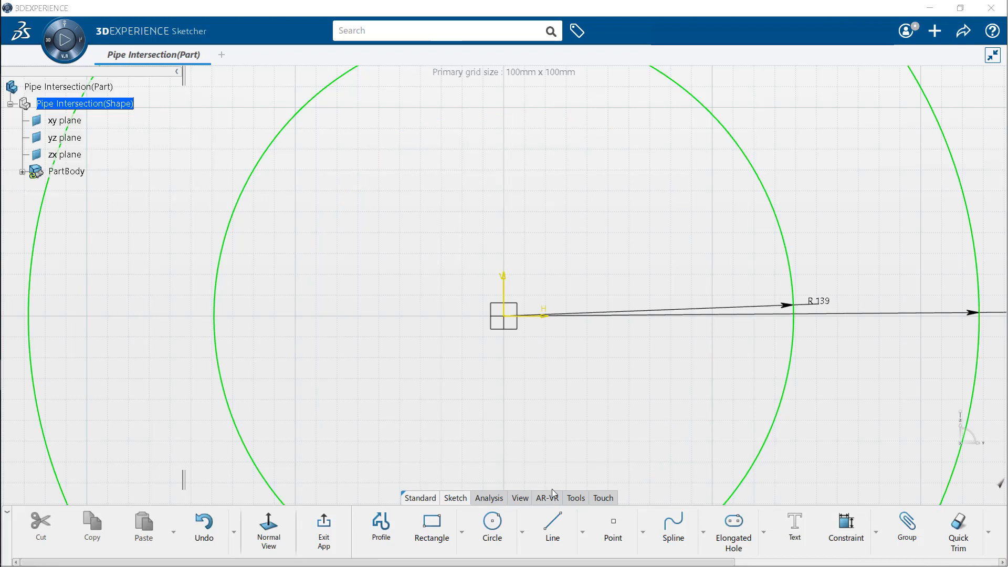
{"action": "left_click", "coordinate": [525, 499]}
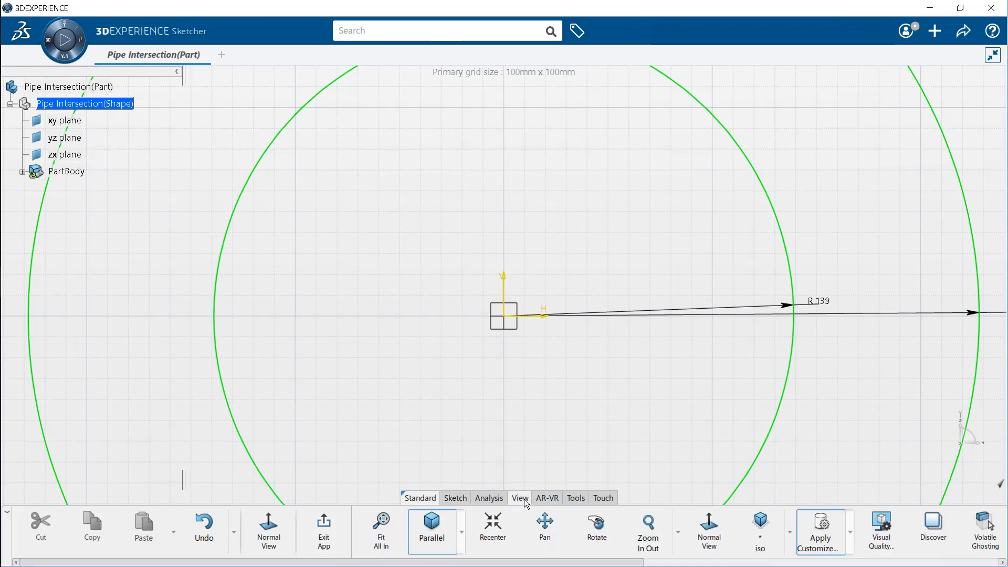
{"action": "left_click", "coordinate": [382, 535]}
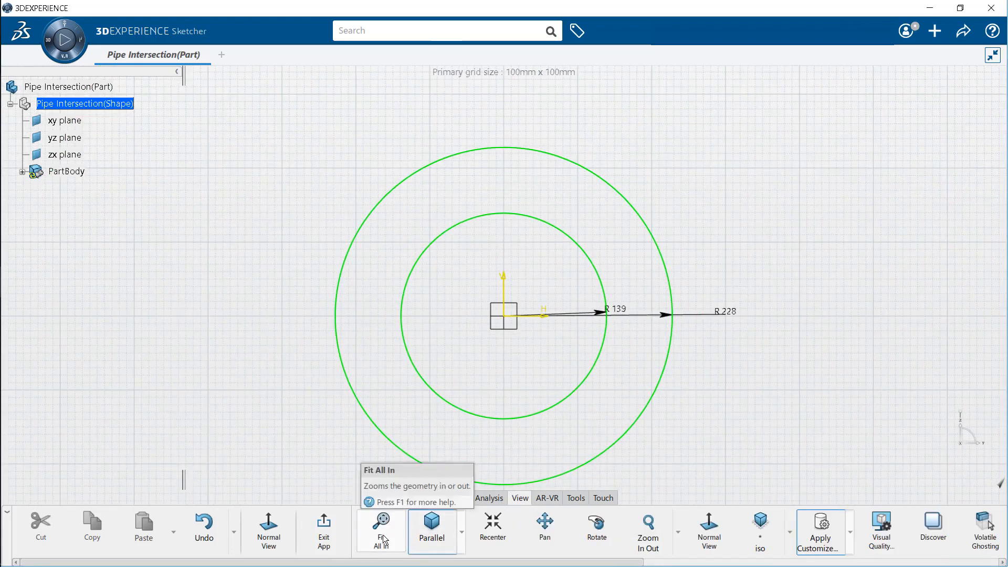
{"action": "left_click", "coordinate": [325, 536]}
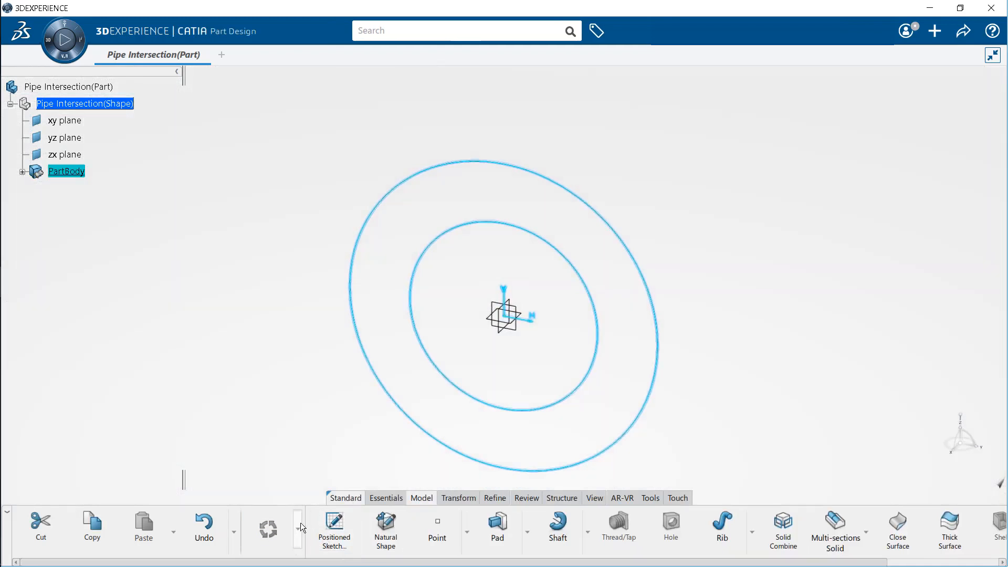
Step: Extrude the two-circle sketch as a pad with a length of 200 mm and mirrored extent
{"action": "left_click", "coordinate": [22, 172]}
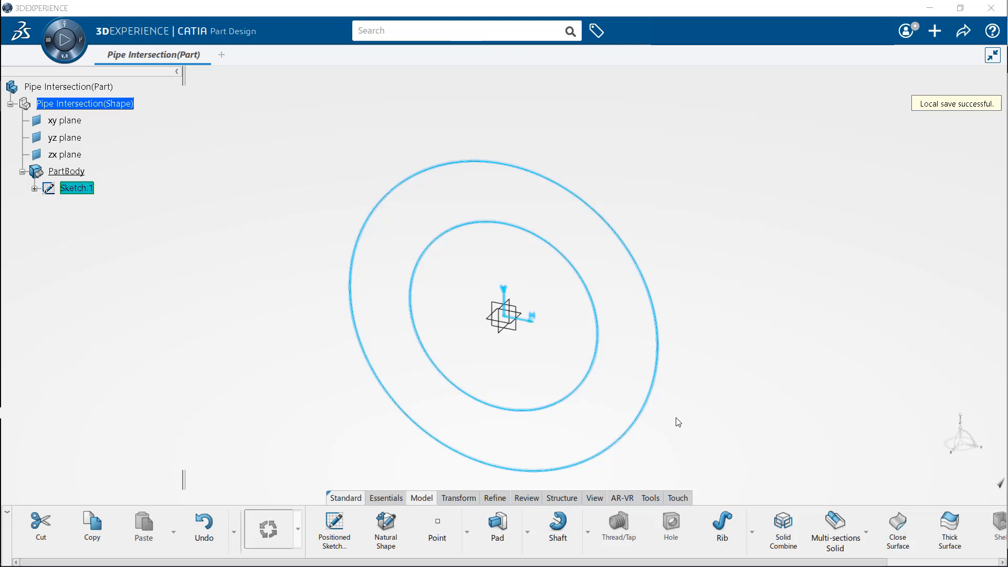
{"action": "left_click", "coordinate": [498, 525]}
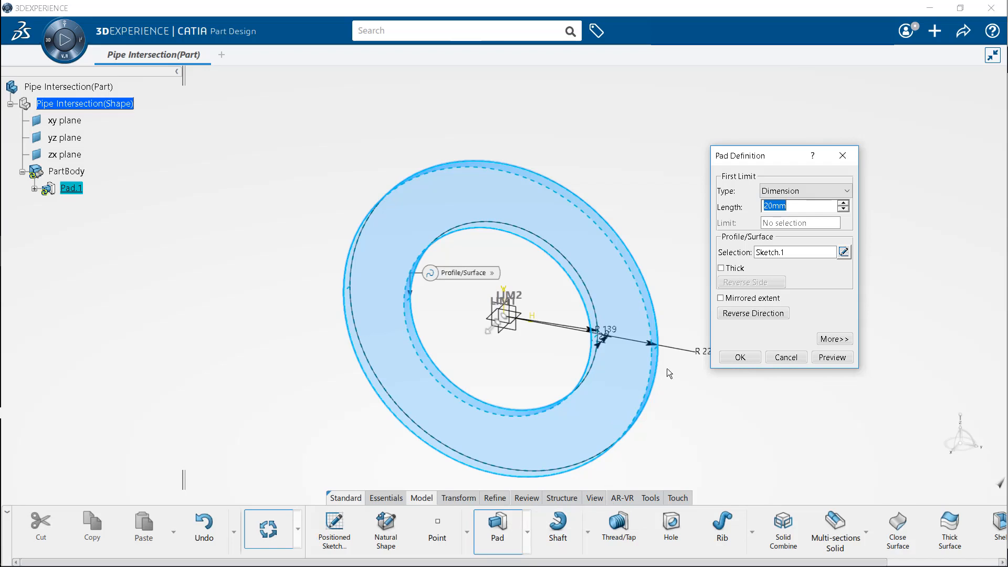
{"action": "left_click", "coordinate": [721, 298]}
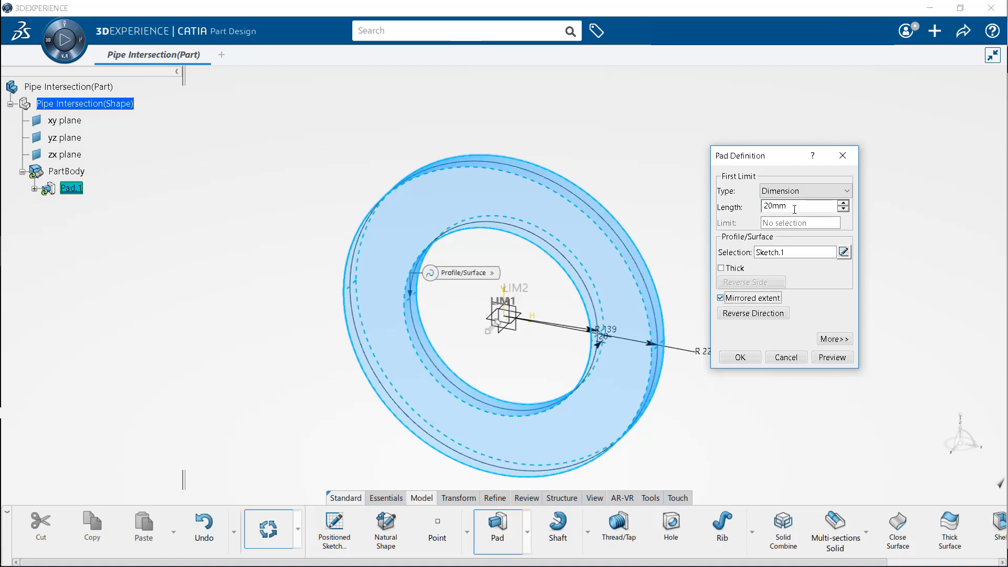
{"action": "left_click_drag", "start_coordinate": [797, 207], "coordinate": [734, 213]}
{"action": "type", "text": "200"}
{"action": "left_click", "coordinate": [751, 357]}
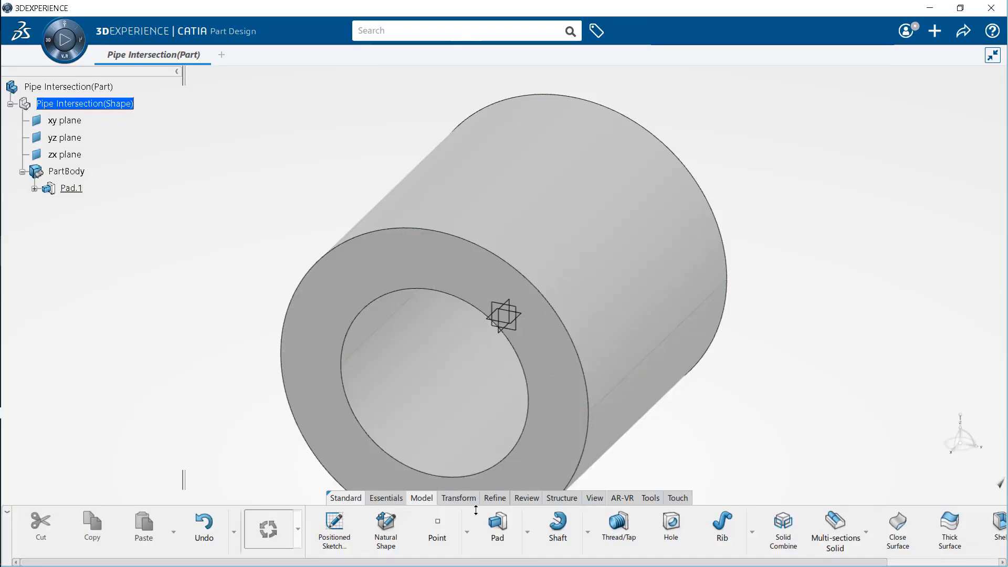
Step: Create a reference plane offset 528 mm from the xy plane and fit the whole model in view
{"action": "left_click", "coordinate": [467, 528]}
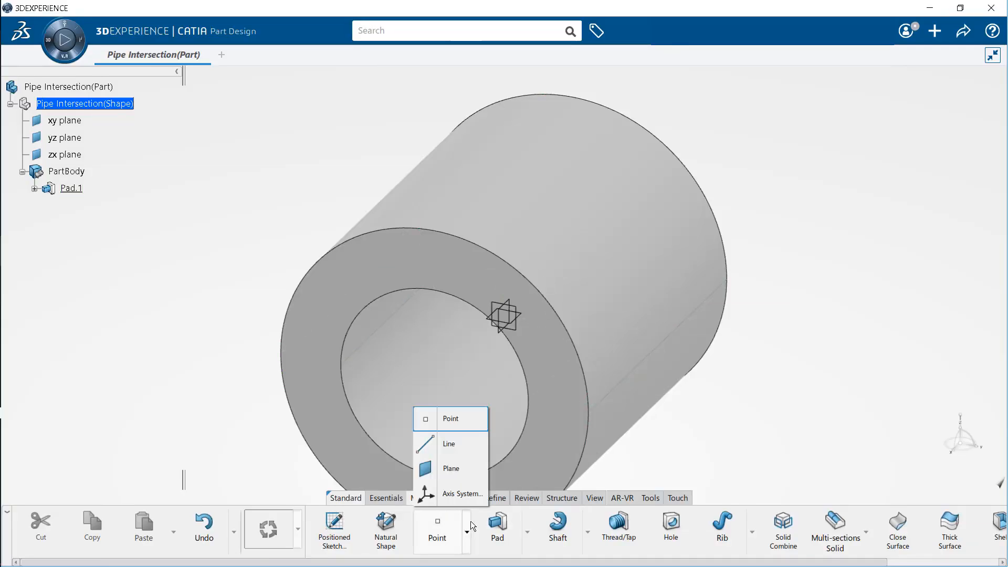
{"action": "left_click", "coordinate": [460, 476]}
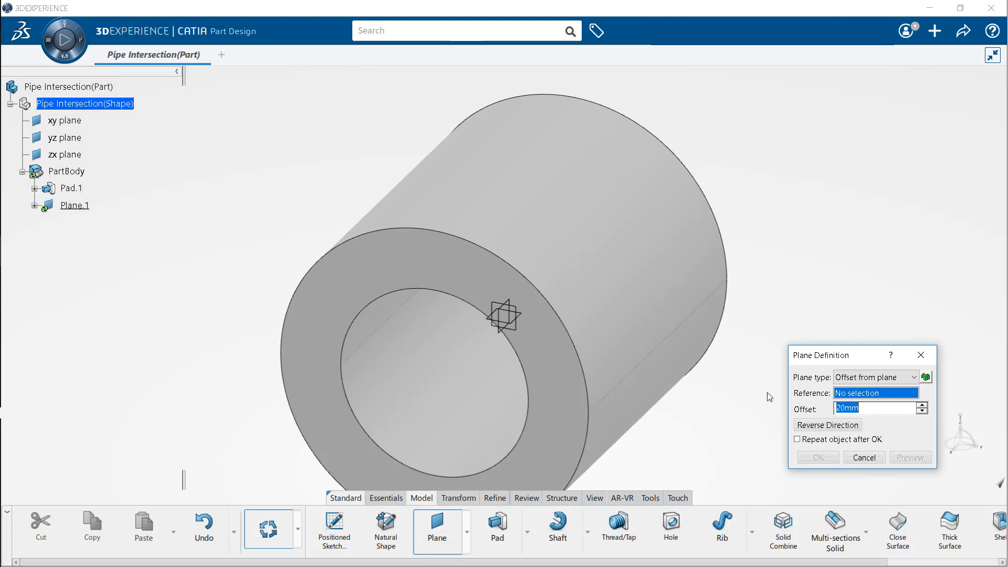
{"action": "left_click", "coordinate": [856, 379]}
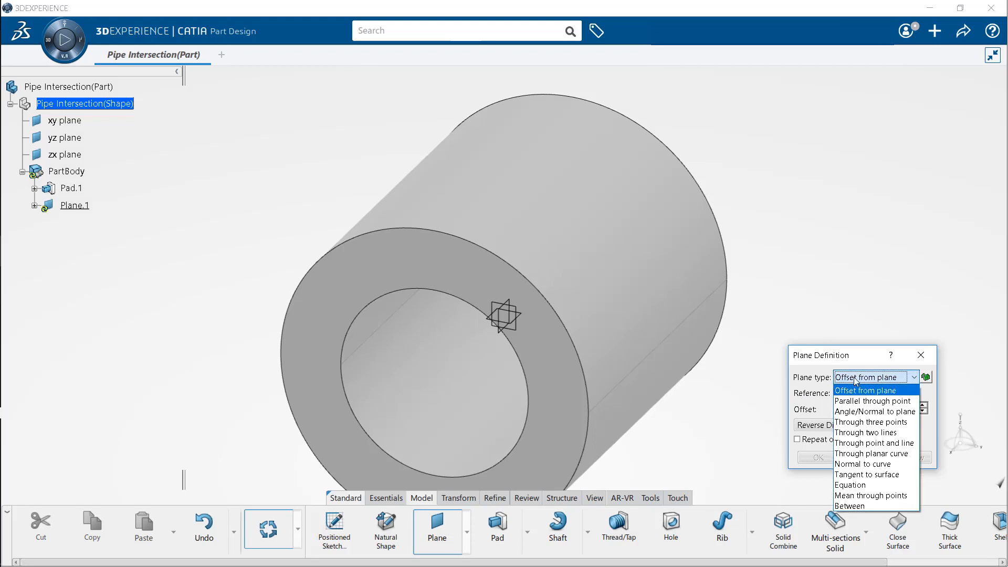
{"action": "left_click", "coordinate": [853, 390]}
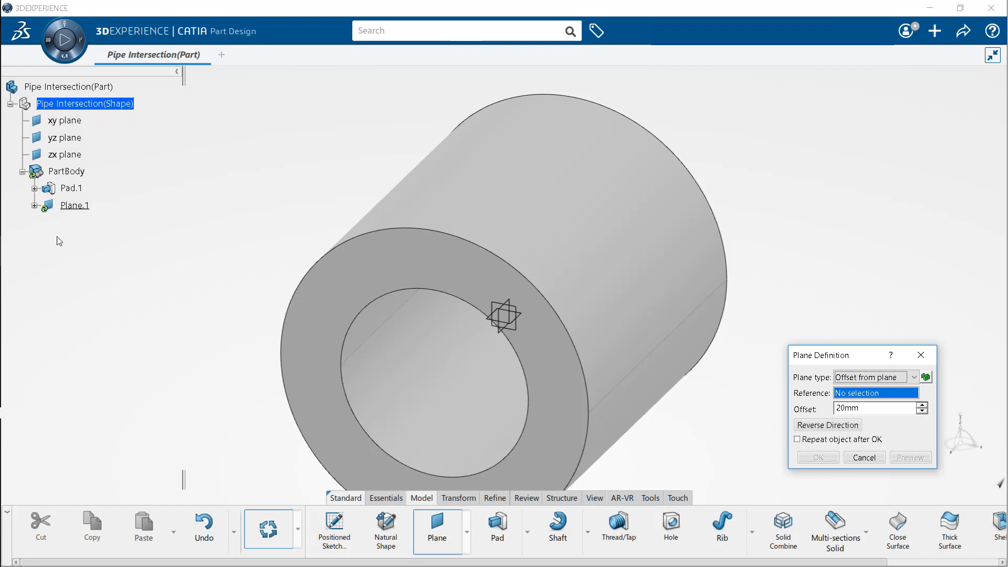
{"action": "left_click", "coordinate": [67, 121]}
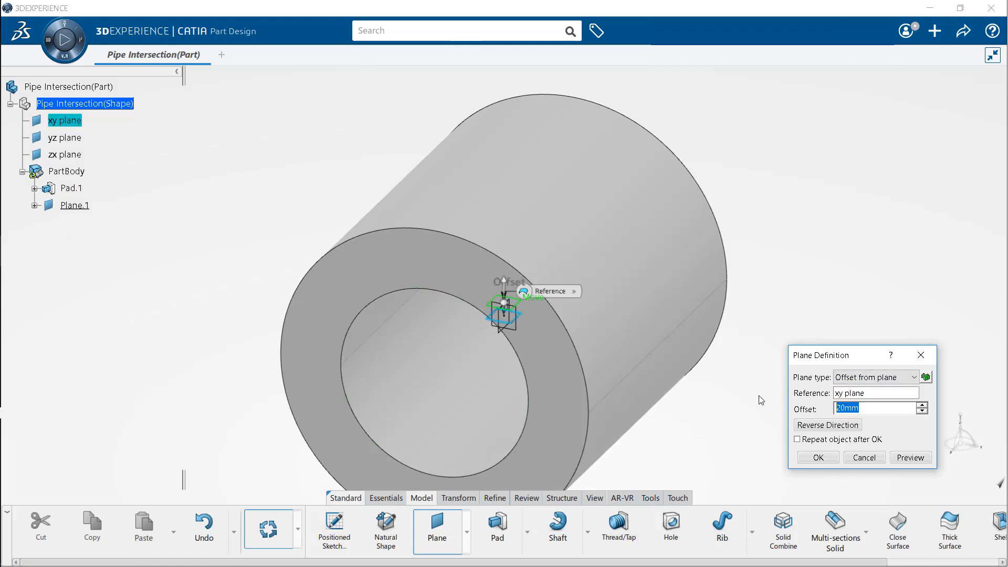
{"action": "type", "text": "528"}
{"action": "left_click", "coordinate": [817, 457]}
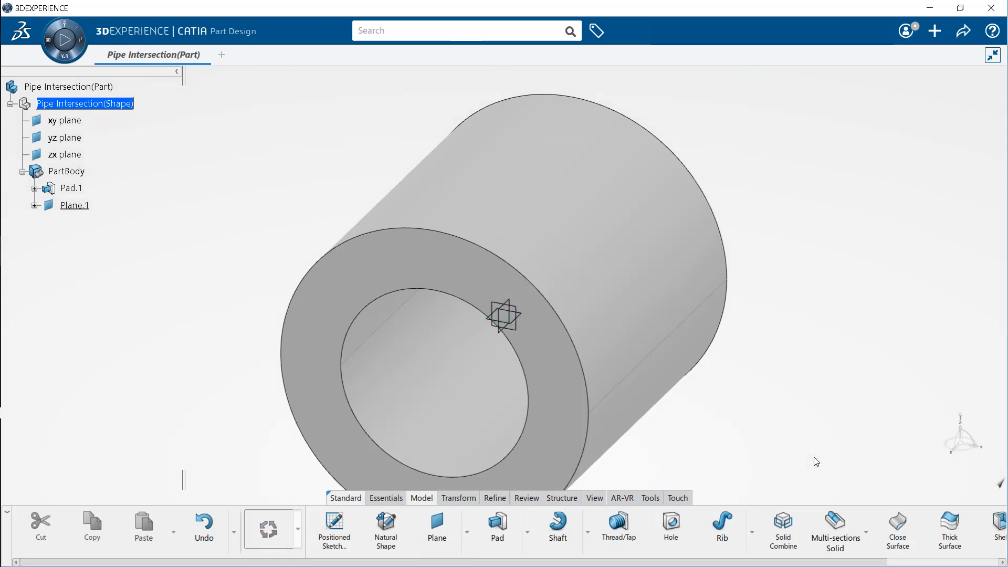
{"action": "left_click", "coordinate": [595, 497]}
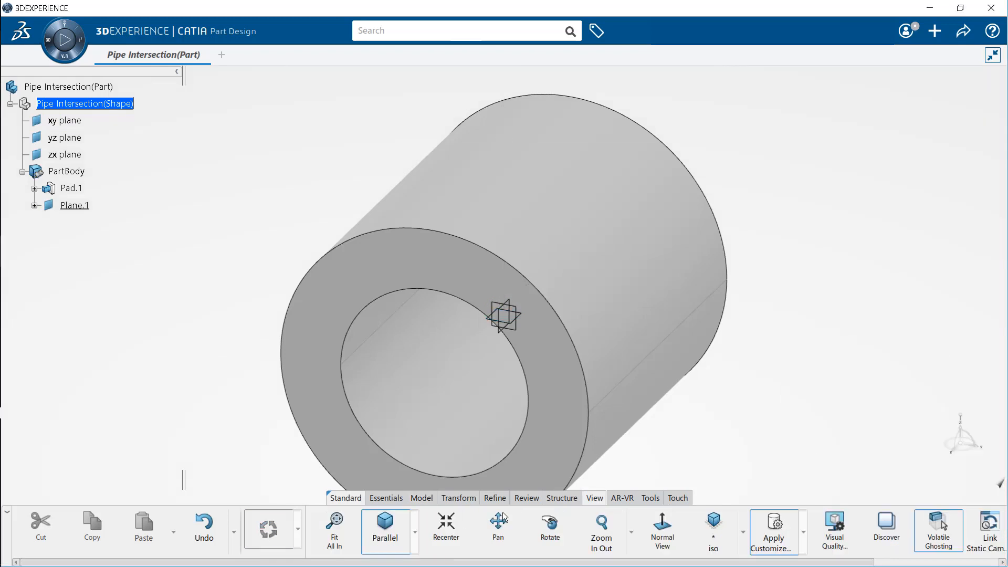
{"action": "left_click", "coordinate": [334, 525]}
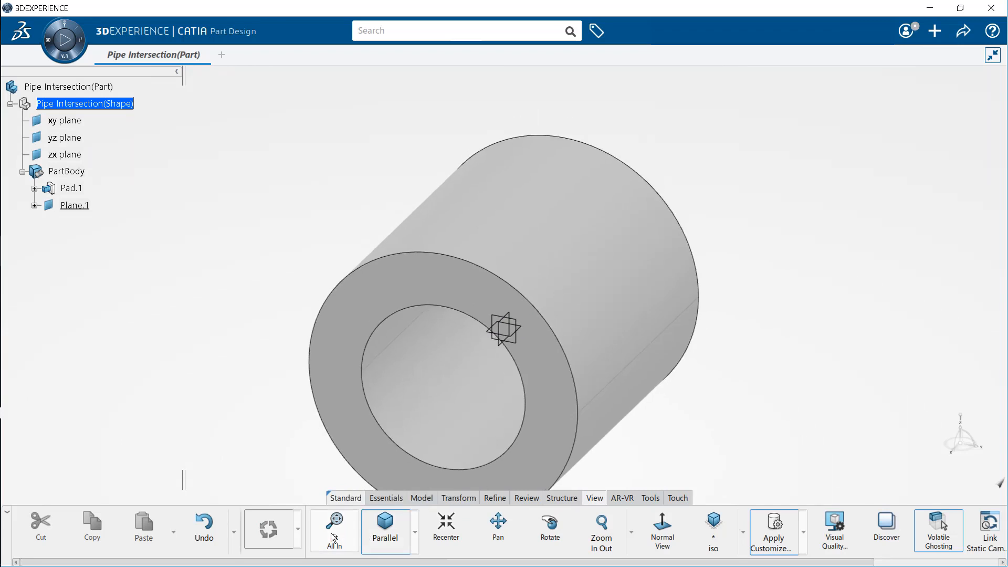
Step: Start a positioned sketch on the offset plane and draw a circle of about 361 mm radius centred on the origin
{"action": "left_click", "coordinate": [422, 499]}
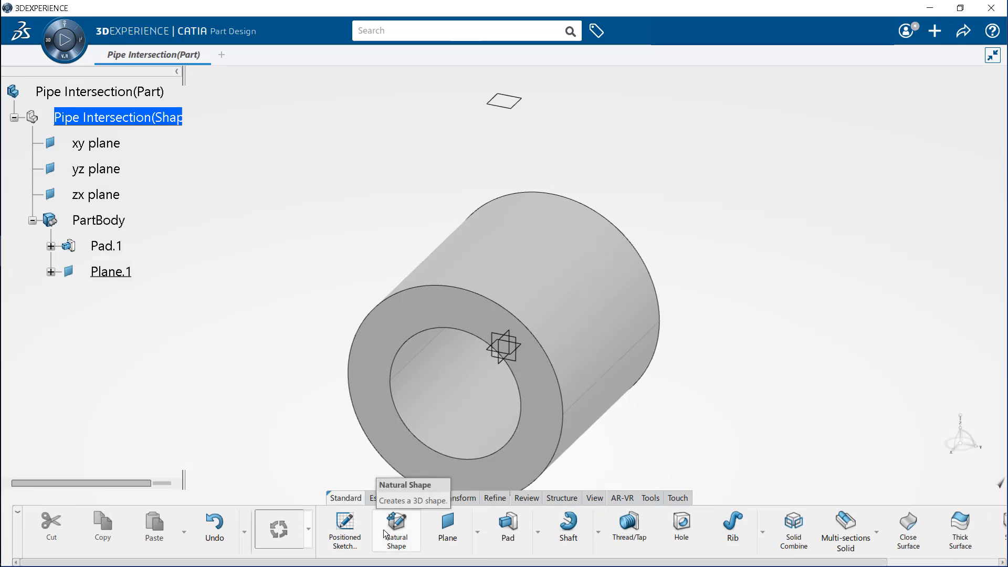
{"action": "left_click", "coordinate": [351, 531]}
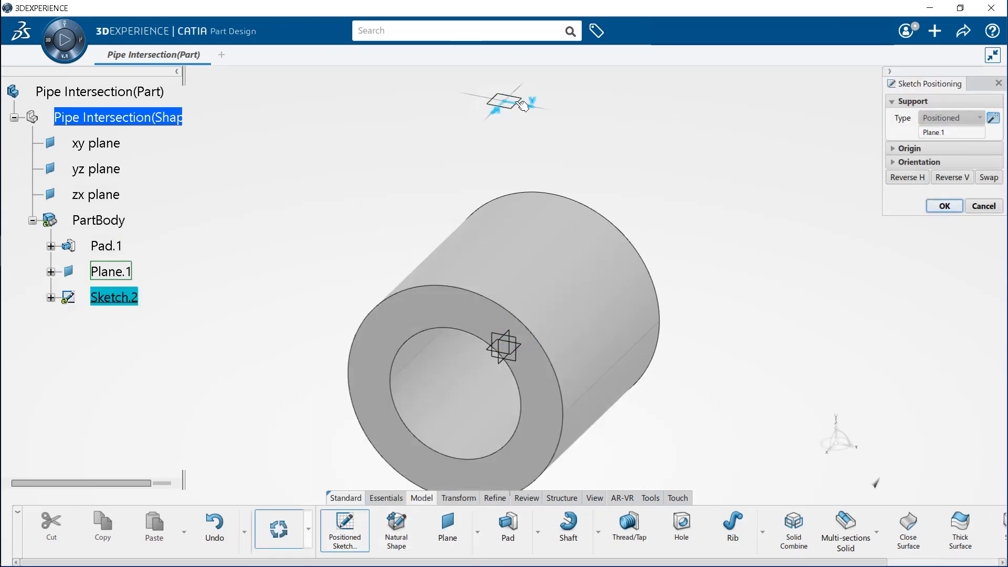
{"action": "key", "text": "Return"}
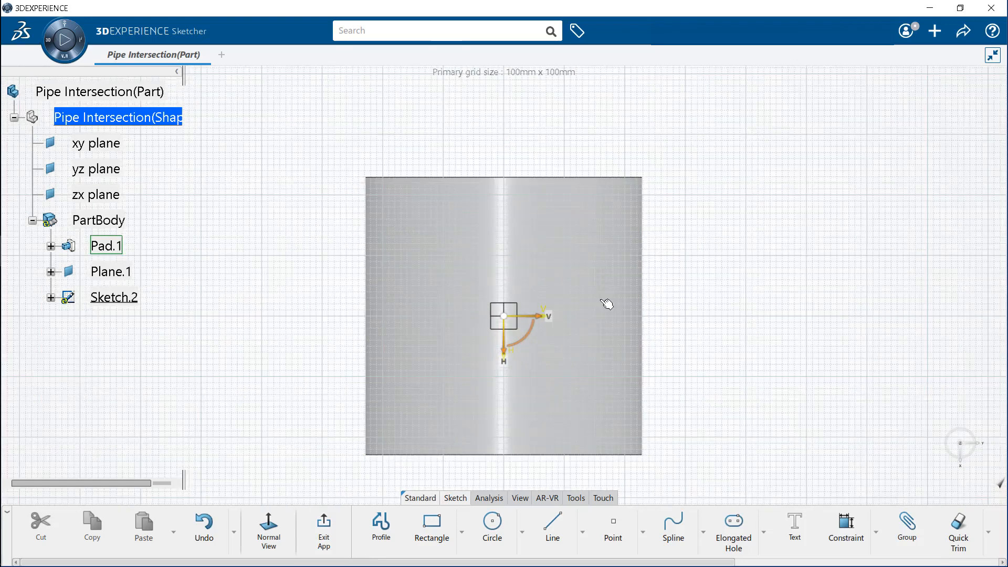
{"action": "left_click", "coordinate": [493, 523]}
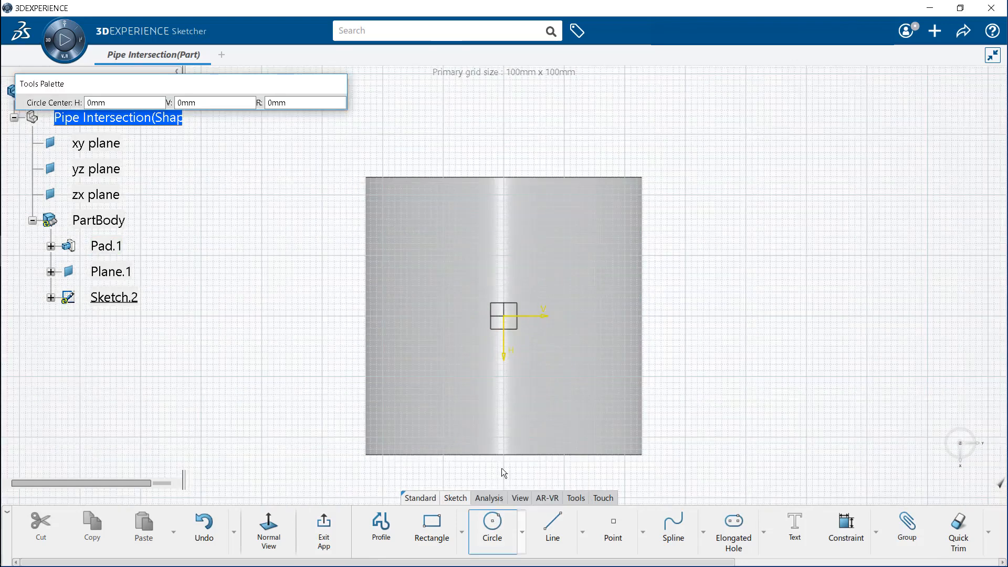
{"action": "left_click", "coordinate": [504, 316]}
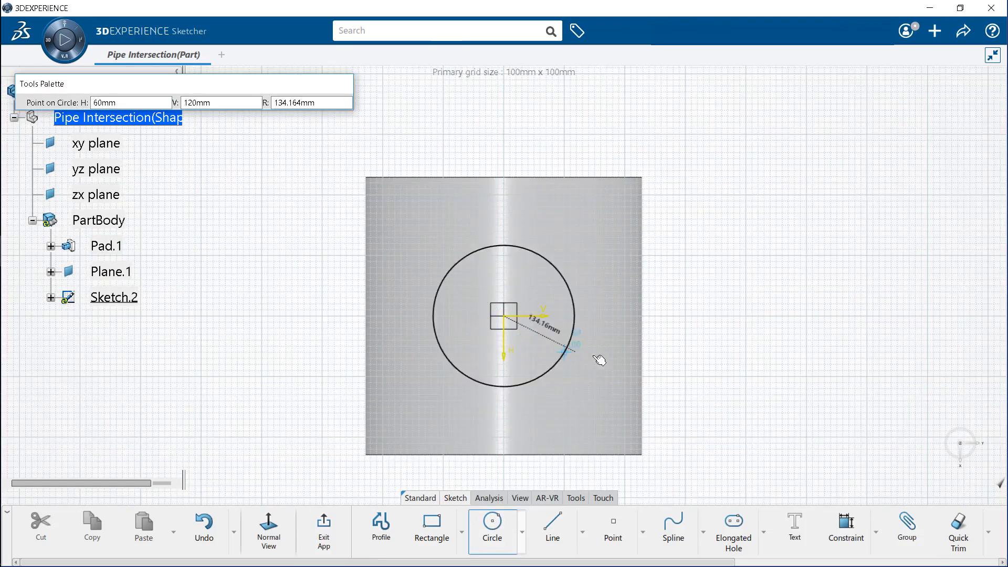
{"action": "left_click", "coordinate": [713, 243]}
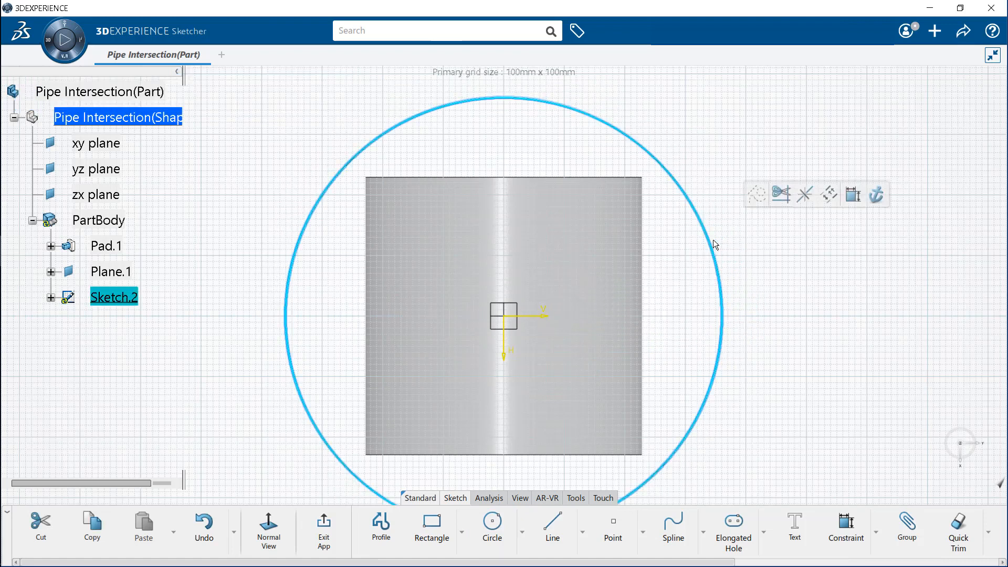
Step: Constrain the circle's radius to 84 mm and exit the sketch
{"action": "left_click", "coordinate": [856, 196]}
{"action": "left_click", "coordinate": [740, 263]}
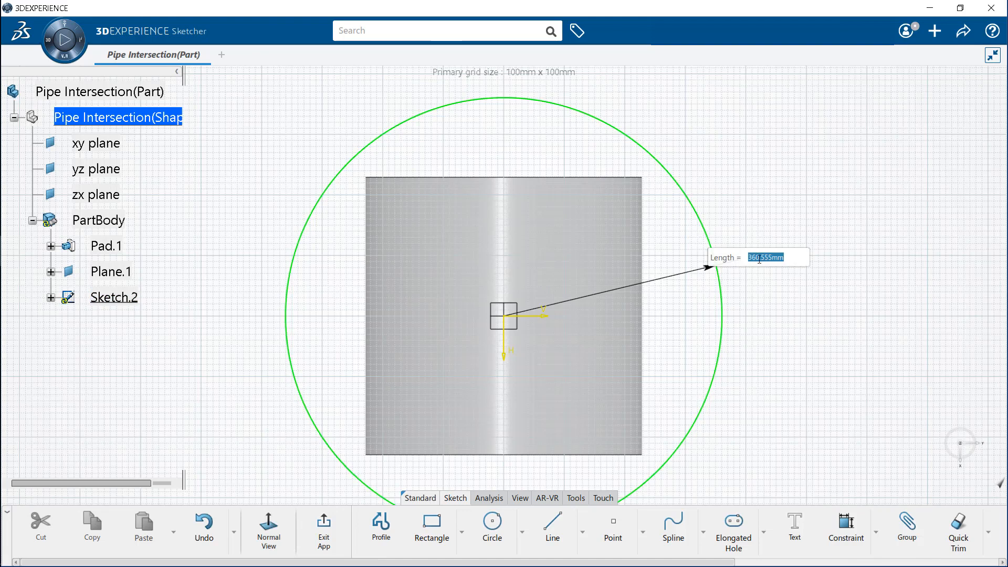
{"action": "type", "text": "84"}
{"action": "key", "text": "Return"}
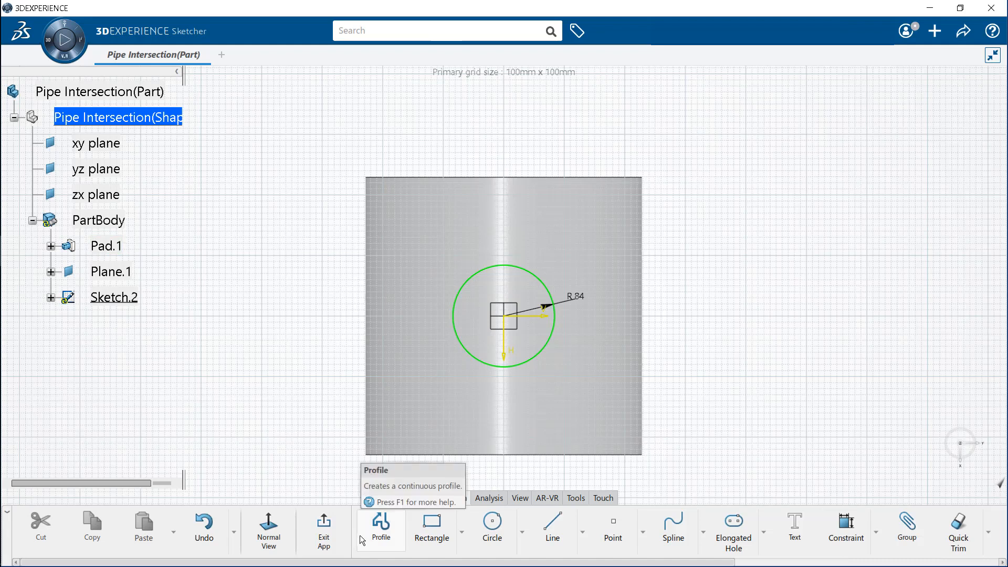
{"action": "left_click", "coordinate": [339, 528]}
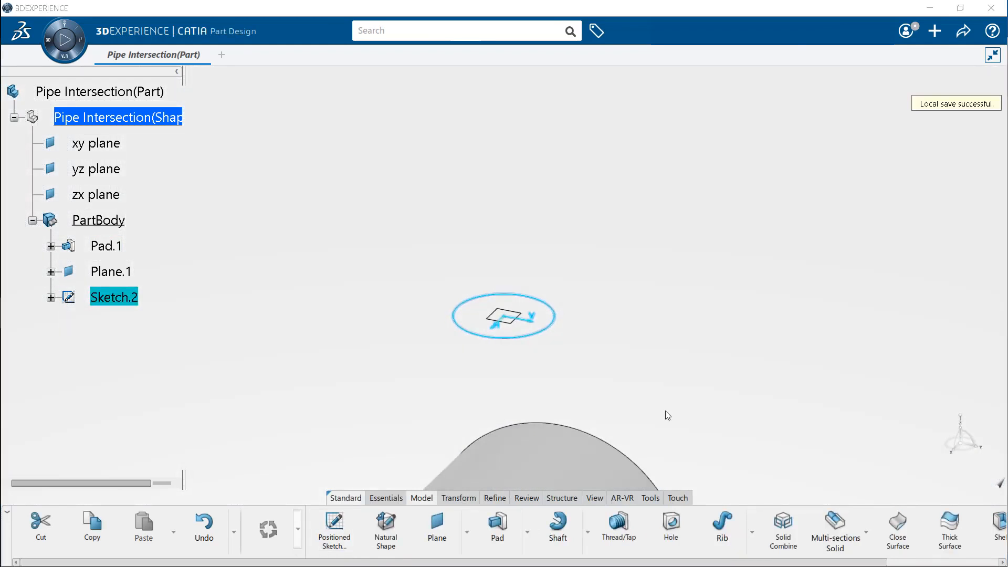
Step: Extrude the 84 mm radius circle as a pad, using the Up to surface limit with the large pipe's outer cylindrical face
{"action": "left_click", "coordinate": [596, 497]}
{"action": "left_click", "coordinate": [335, 526]}
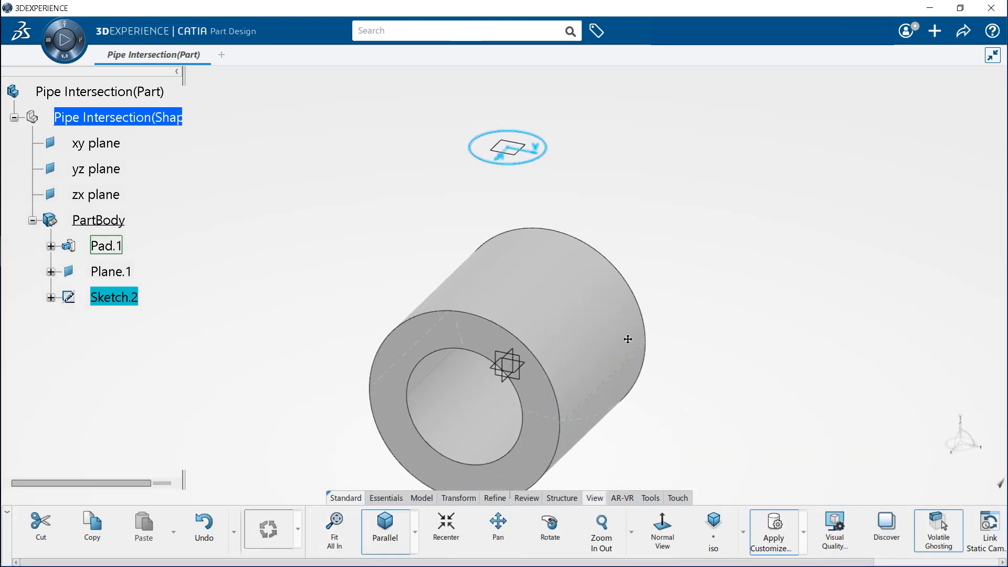
{"action": "middle_click_drag", "start_coordinate": [628, 339], "coordinate": [611, 289]}
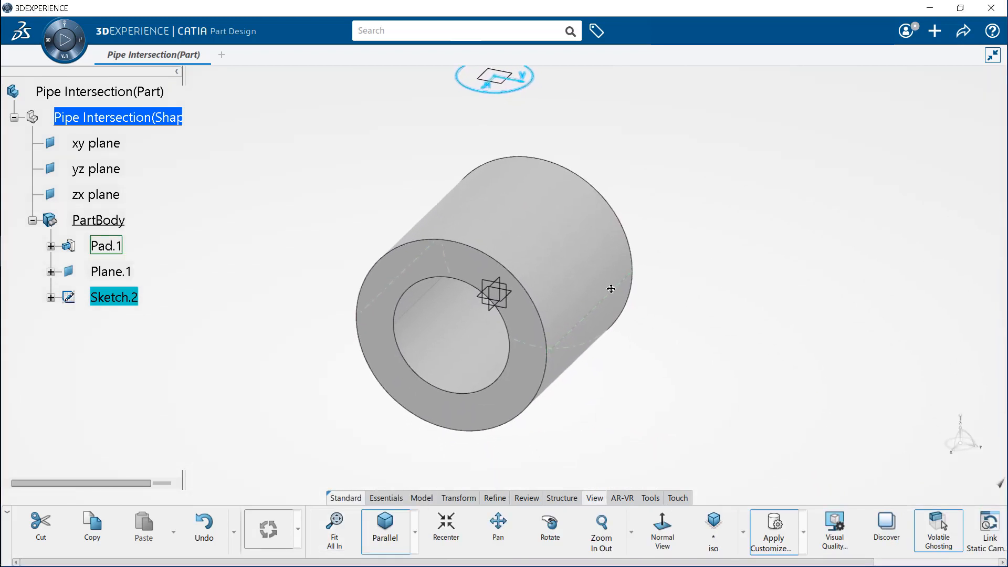
{"action": "left_click", "coordinate": [424, 496]}
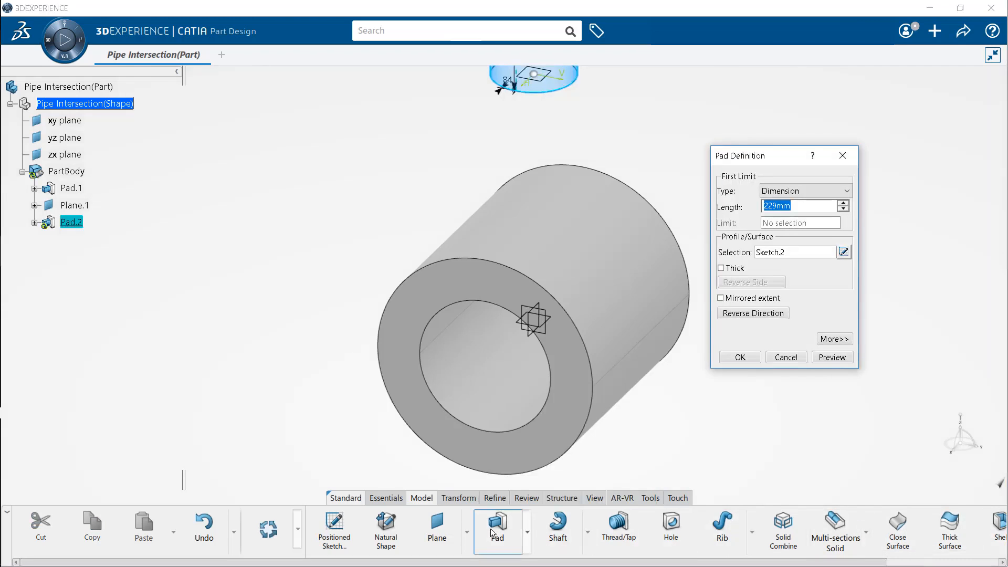
{"action": "left_click", "coordinate": [823, 193]}
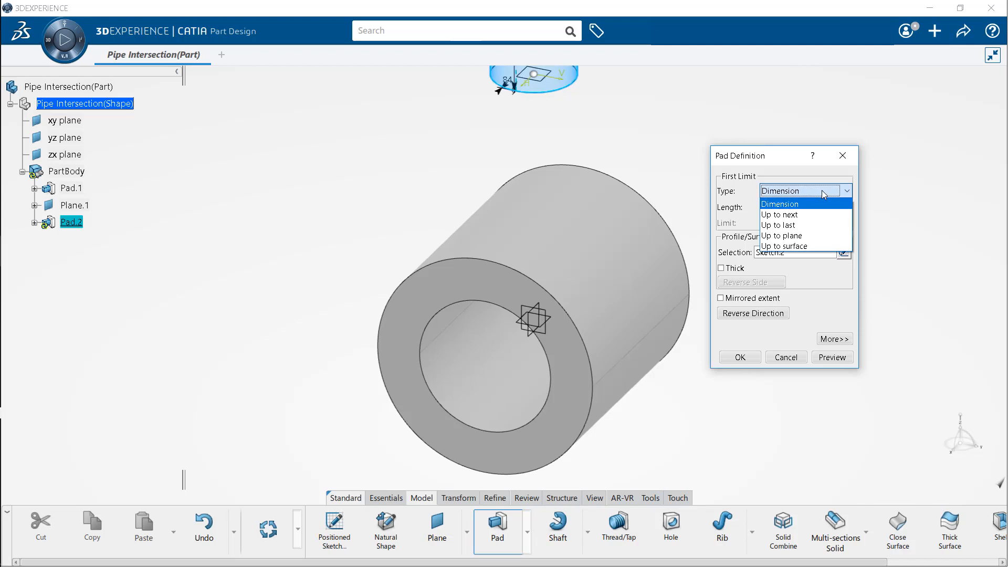
{"action": "left_click", "coordinate": [803, 247]}
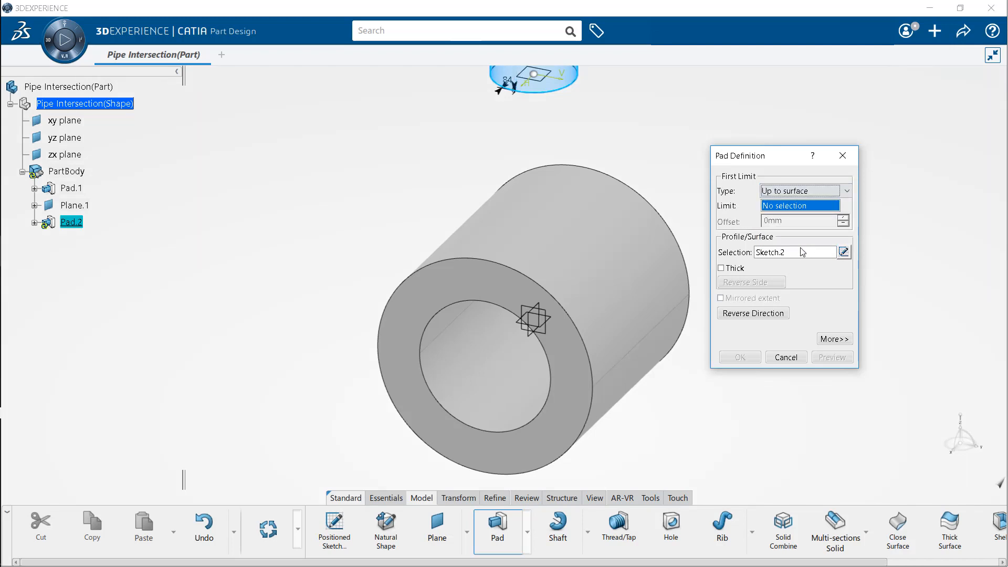
{"action": "left_click", "coordinate": [618, 275]}
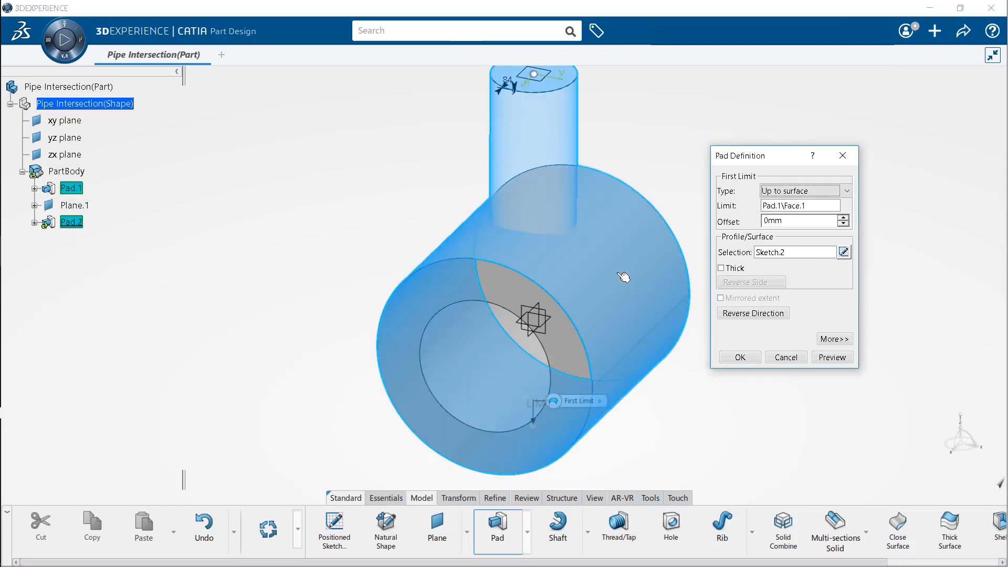
{"action": "left_click", "coordinate": [740, 358]}
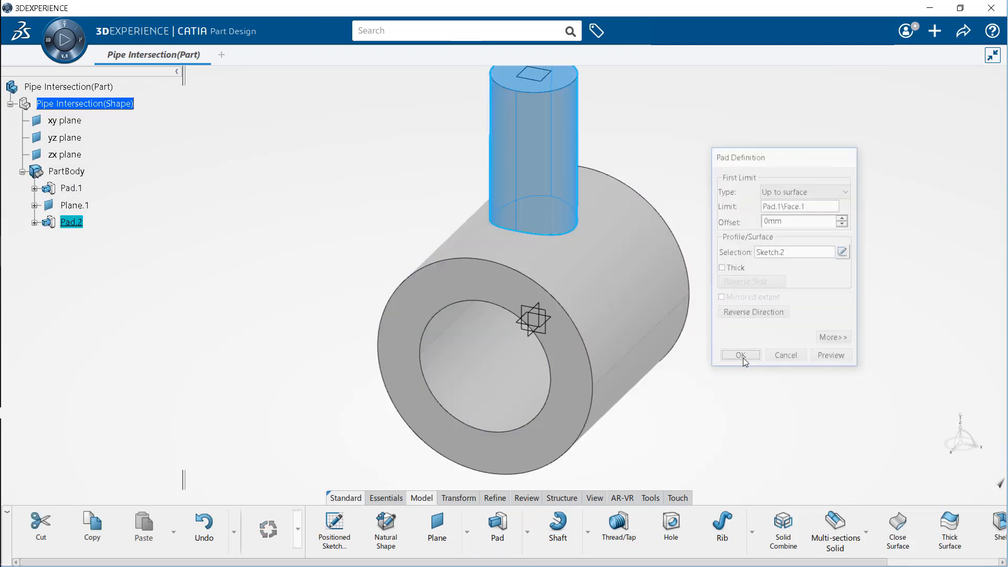
{"action": "middle_click_drag", "start_coordinate": [749, 321], "coordinate": [754, 338]}
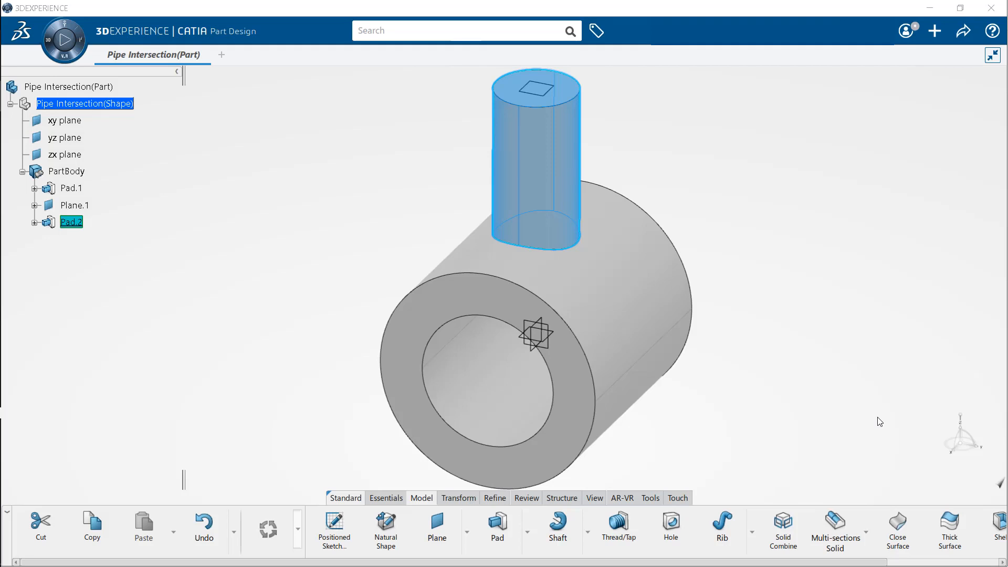
{"action": "left_click", "coordinate": [854, 330]}
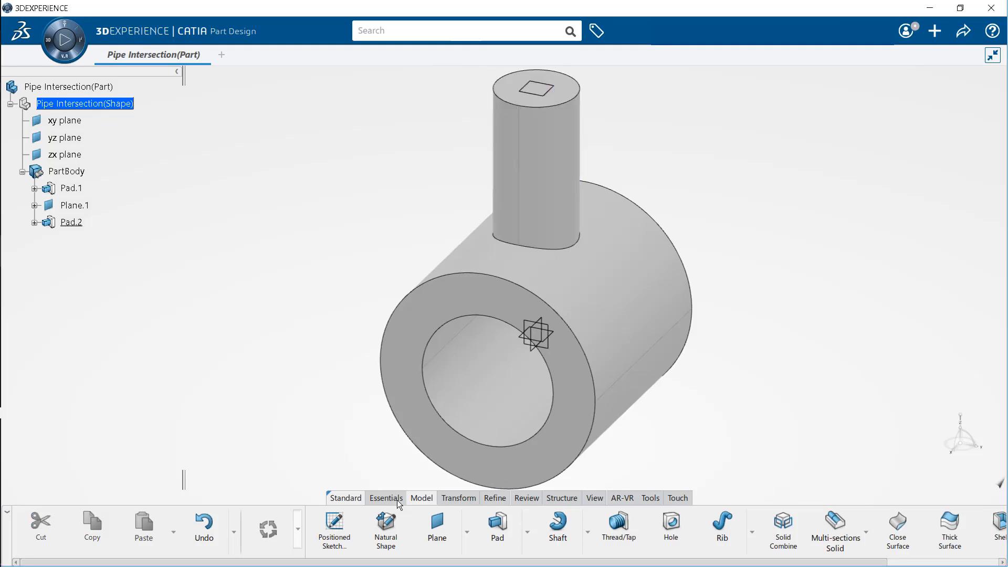
Step: Create another positioned sketch on the offset plane and draw a circle of about 60 mm radius centred on the origin inside the branch outline
{"action": "left_click", "coordinate": [338, 534]}
{"action": "left_click", "coordinate": [436, 437]}
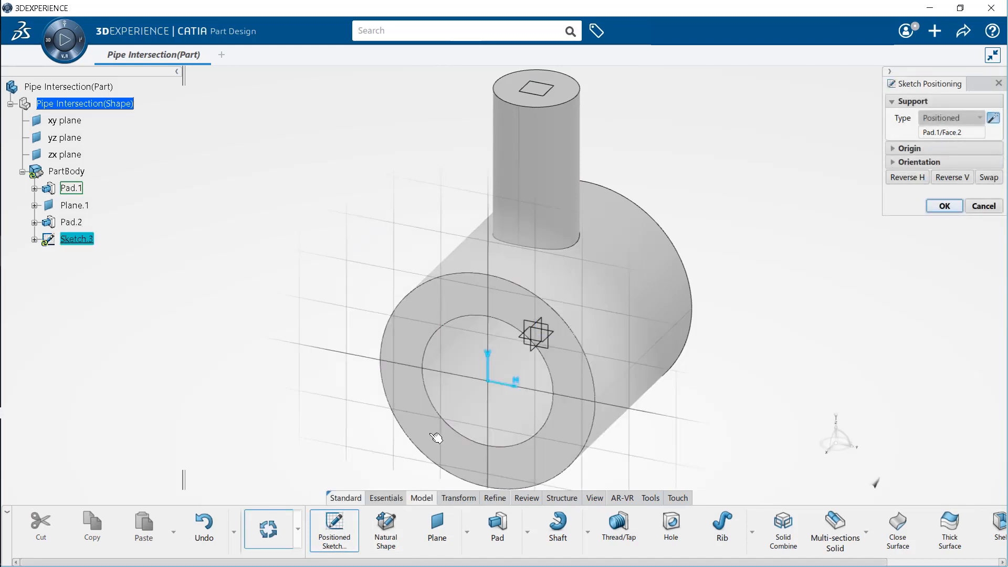
{"action": "left_click", "coordinate": [78, 207]}
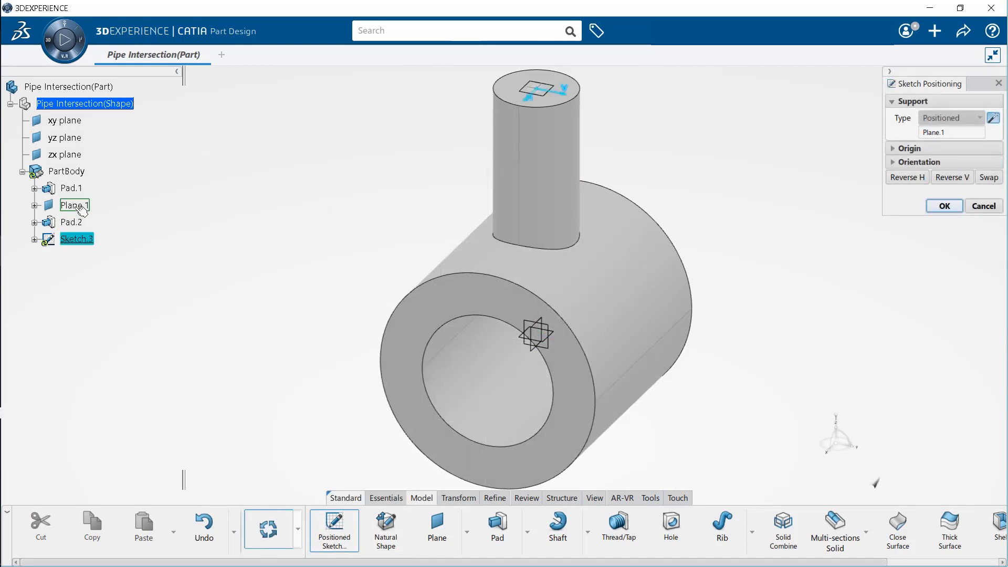
{"action": "key", "text": "Return"}
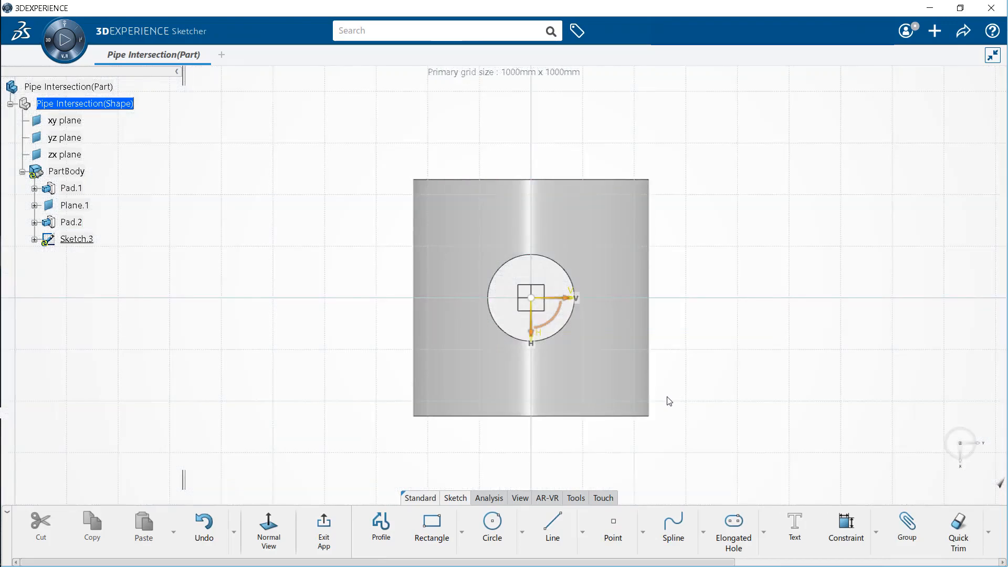
{"action": "middle_click_drag", "start_coordinate": [797, 341], "coordinate": [792, 254], "text": "ctrl"}
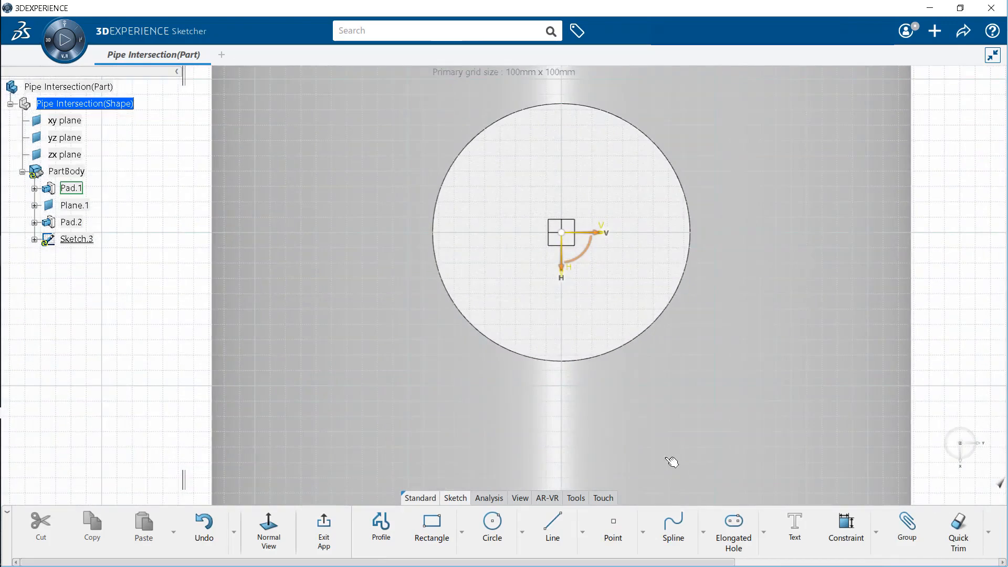
{"action": "left_click", "coordinate": [493, 525]}
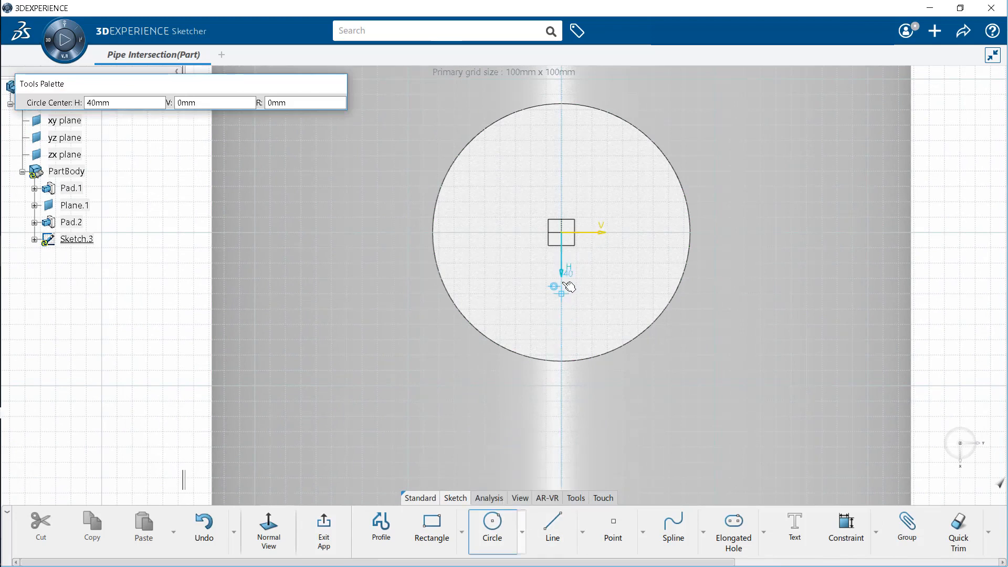
{"action": "left_click", "coordinate": [570, 238]}
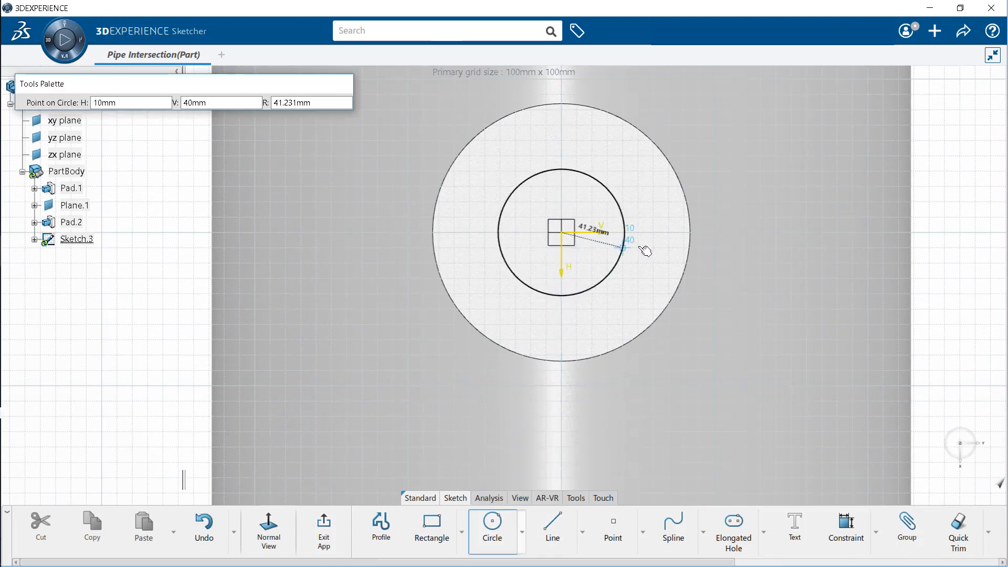
{"action": "left_click", "coordinate": [662, 231]}
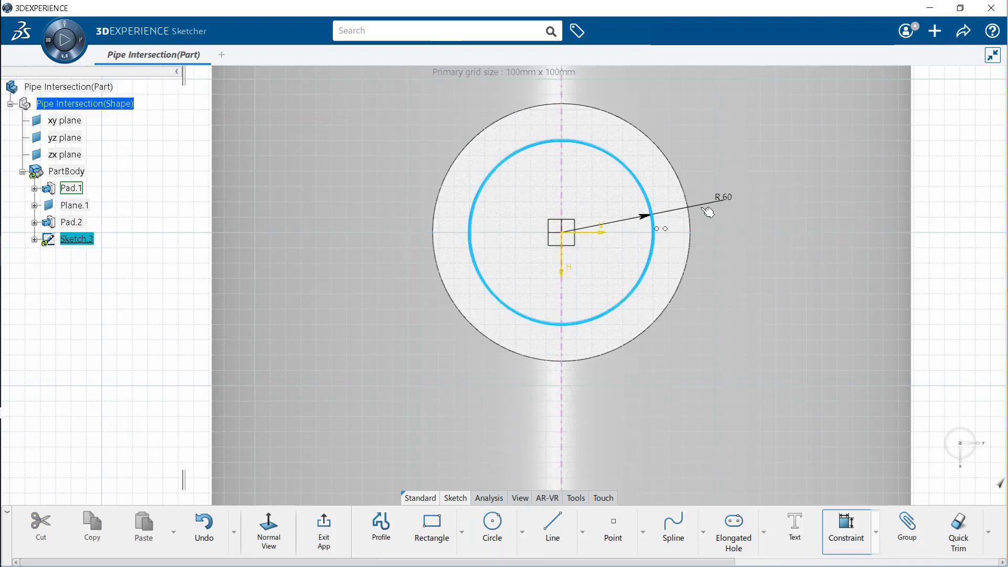
Step: Constrain the inner circle's radius to 50 mm and exit the sketch
{"action": "left_click", "coordinate": [657, 218]}
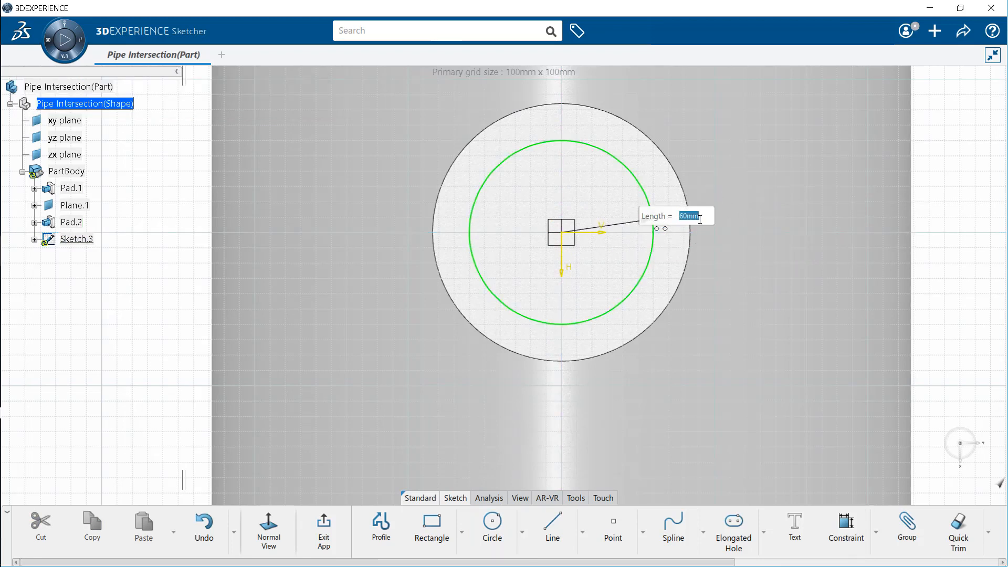
{"action": "type", "text": "50"}
{"action": "key", "text": "Return"}
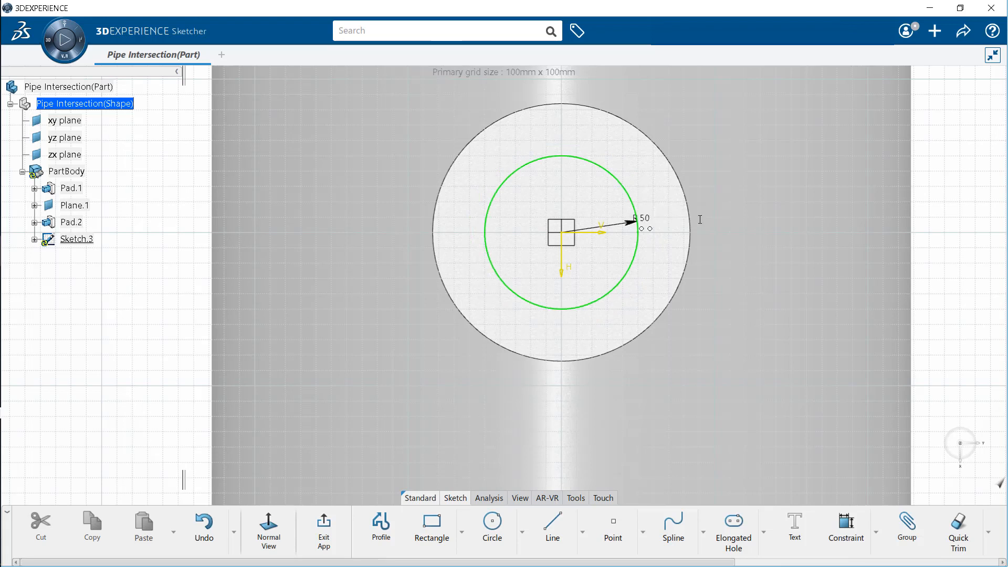
{"action": "left_click", "coordinate": [664, 246]}
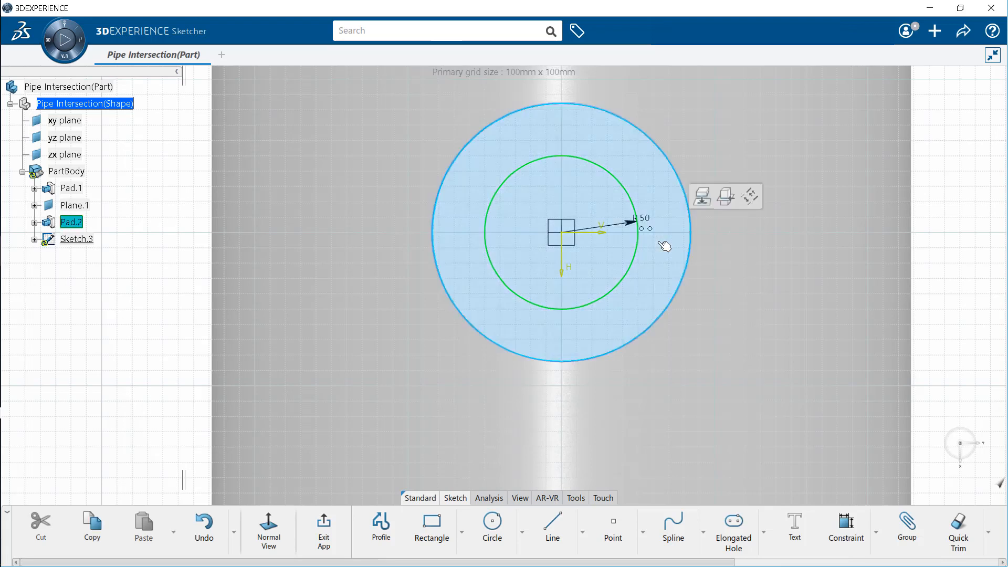
{"action": "left_click", "coordinate": [324, 529]}
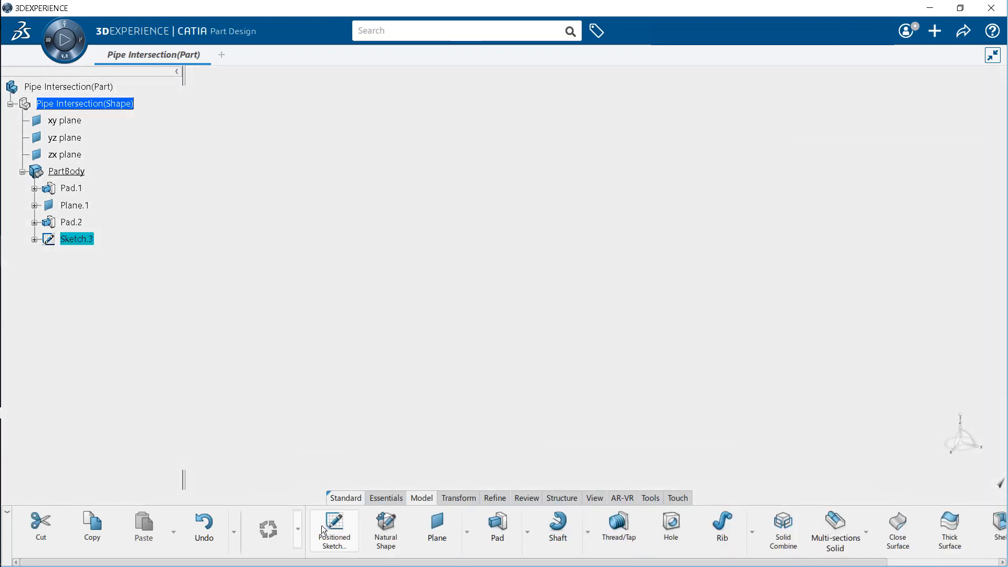
Step: Cut the 50 mm radius circle as a pocket through the branch pipe, using the Up to next limit
{"action": "left_click", "coordinate": [595, 499]}
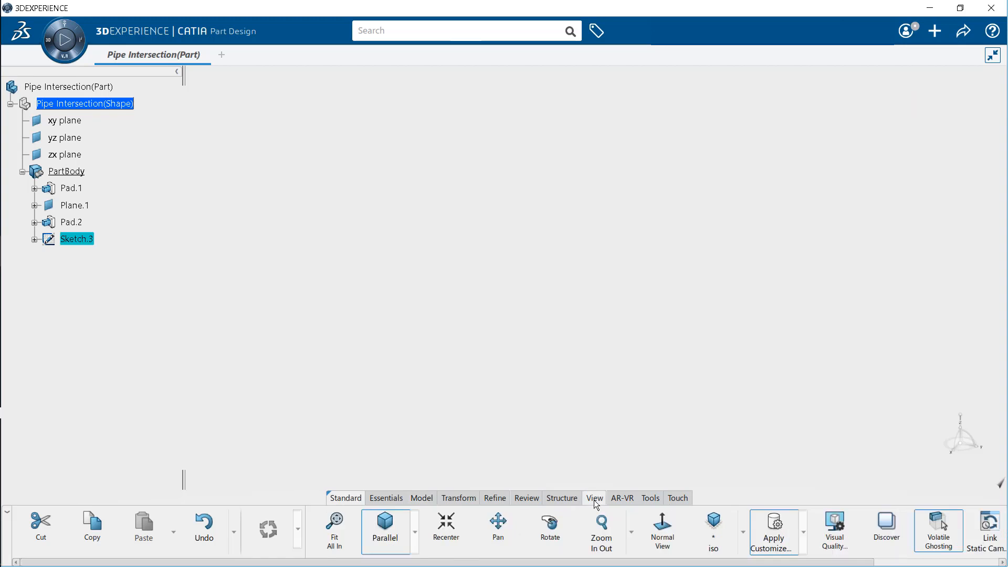
{"action": "left_click", "coordinate": [338, 527]}
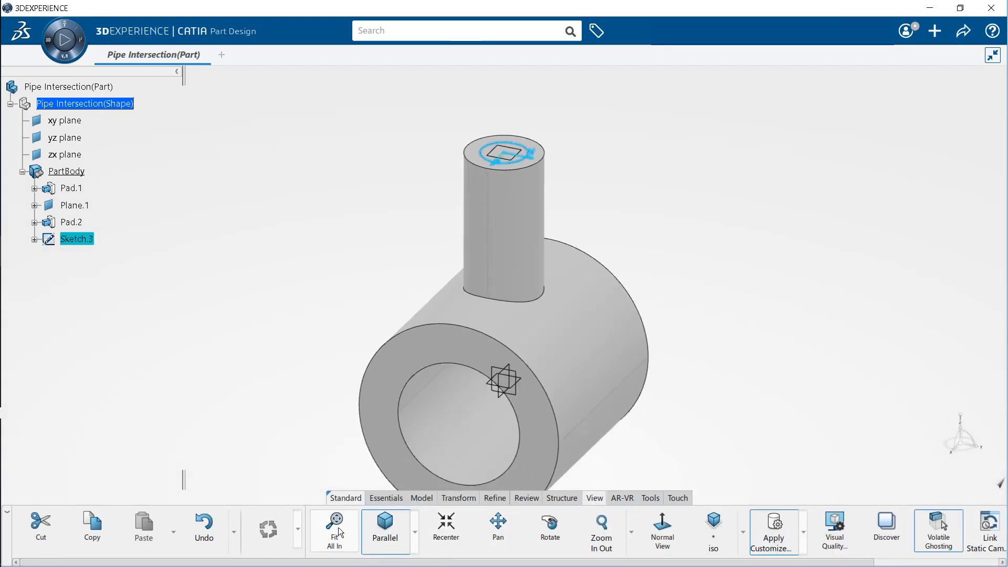
{"action": "left_click", "coordinate": [420, 498]}
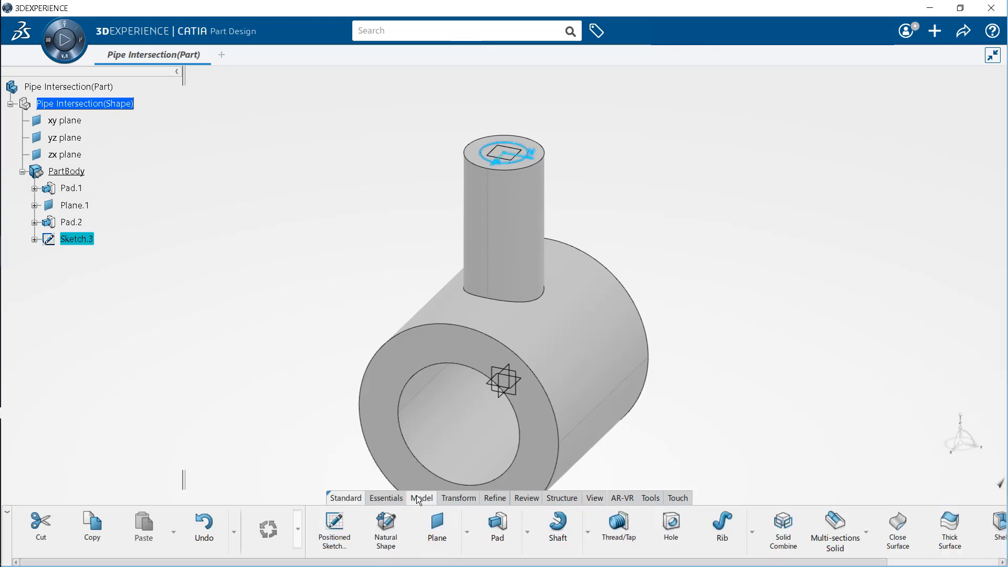
{"action": "left_click", "coordinate": [527, 532]}
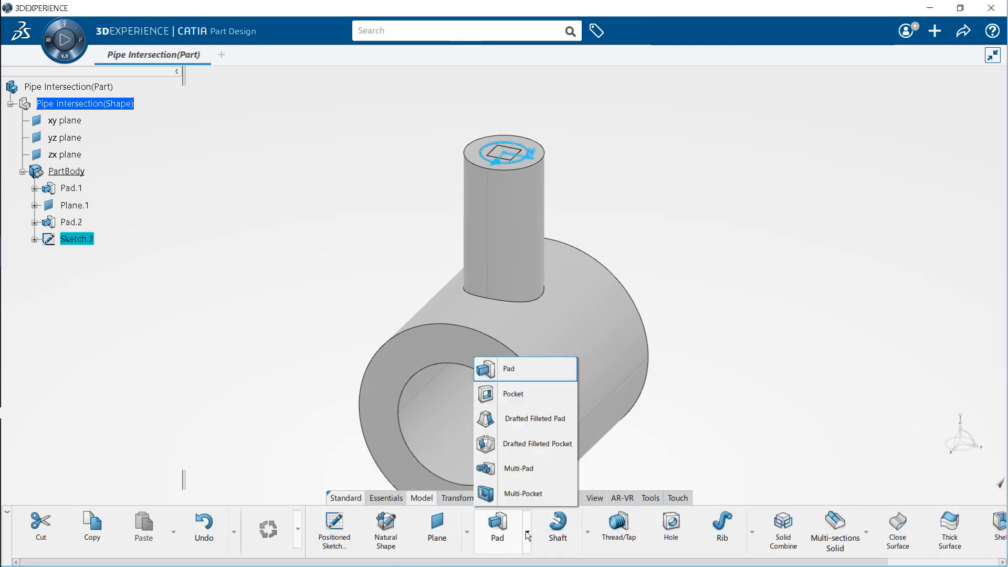
{"action": "left_click", "coordinate": [534, 398]}
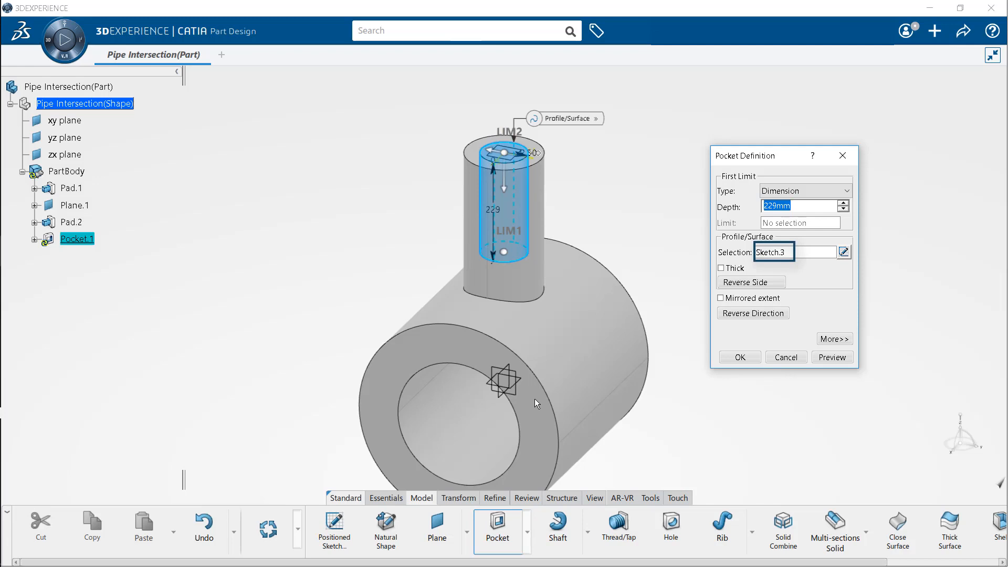
{"action": "left_click", "coordinate": [805, 193]}
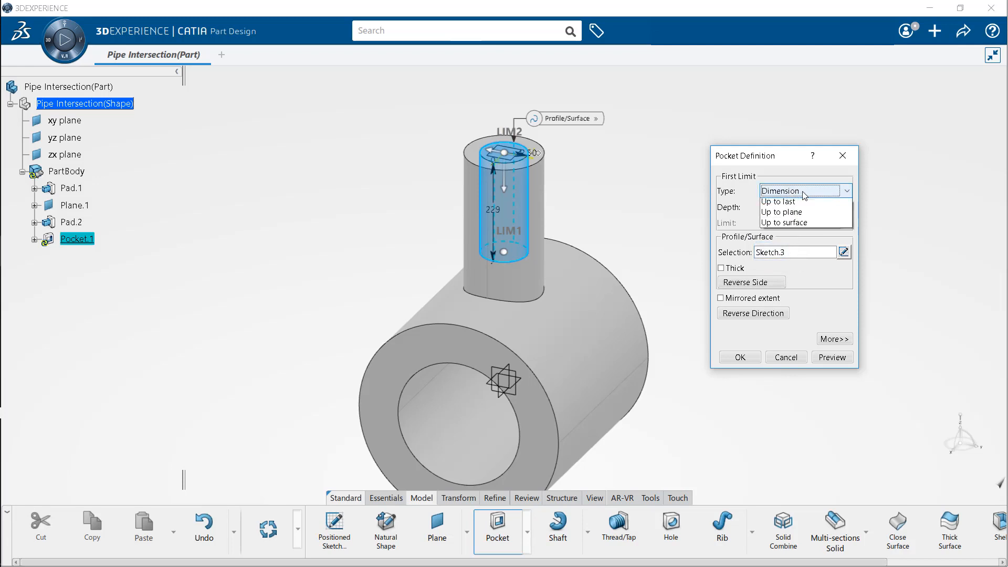
{"action": "left_click", "coordinate": [787, 215]}
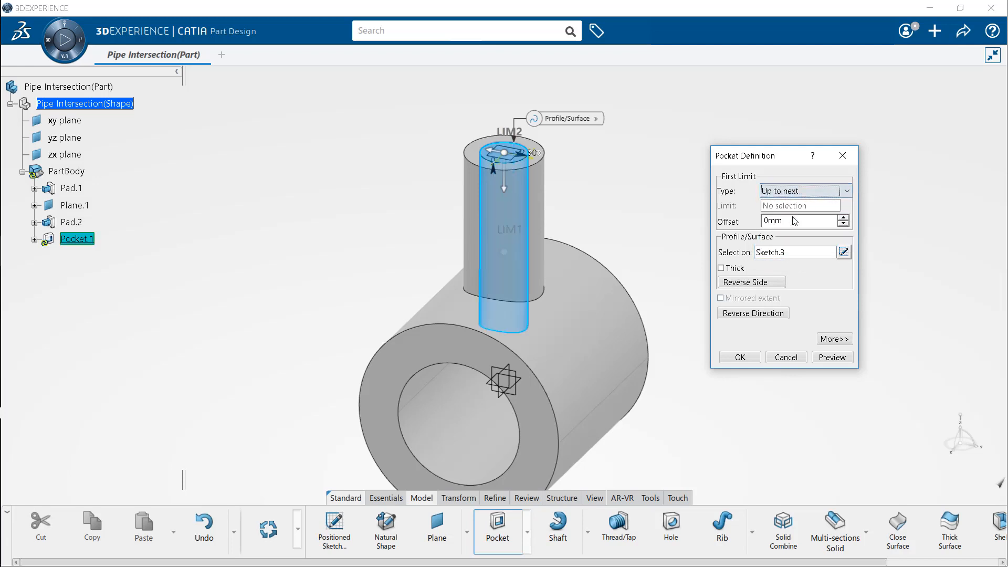
{"action": "left_click", "coordinate": [743, 357]}
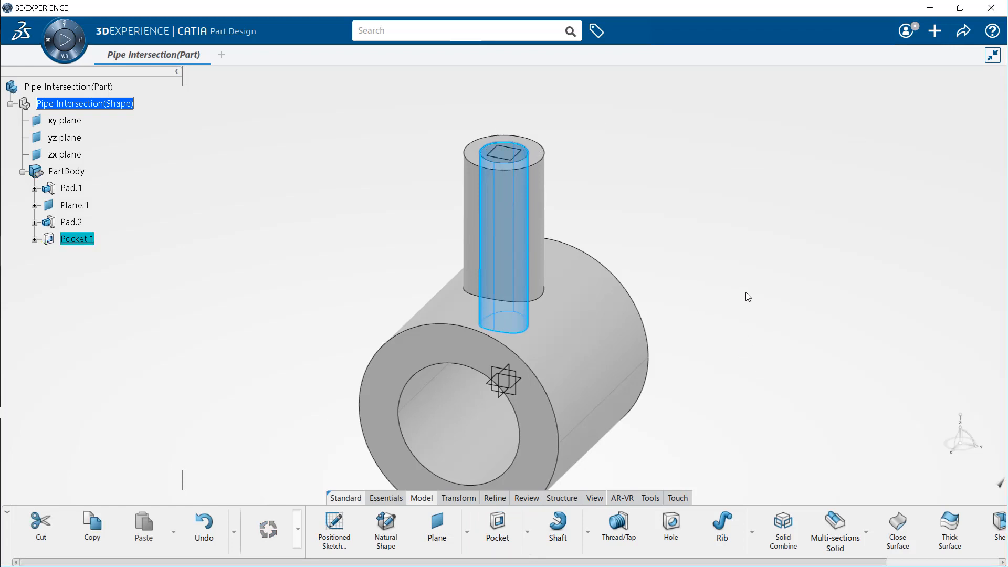
{"action": "left_click", "coordinate": [736, 305]}
{"action": "middle_click_drag", "start_coordinate": [675, 338], "coordinate": [723, 259]}
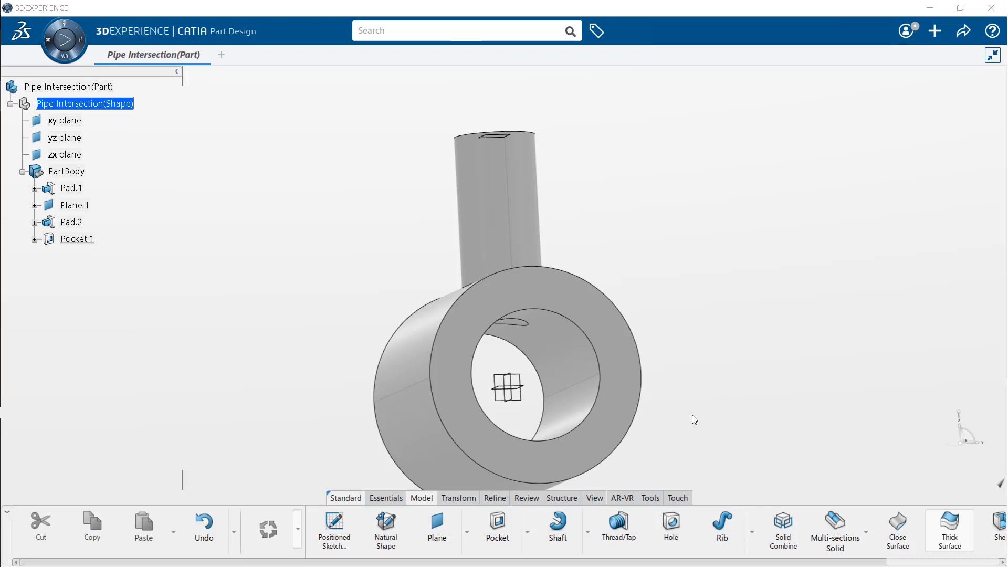
Step: Add a 40 mm edge fillet along the outer intersection edge between the branch pipe and the large pipe
{"action": "left_click", "coordinate": [505, 500]}
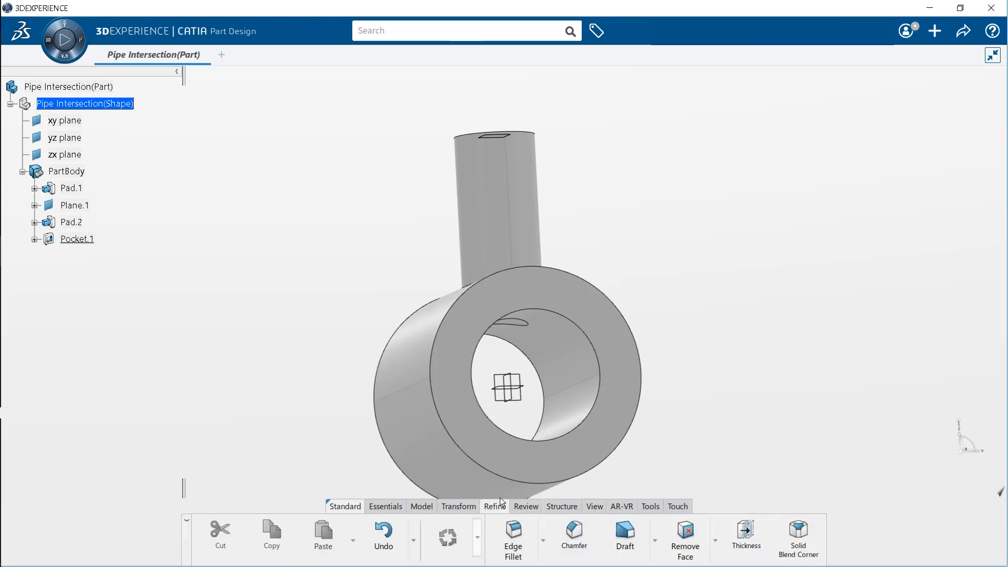
{"action": "left_click", "coordinate": [518, 532]}
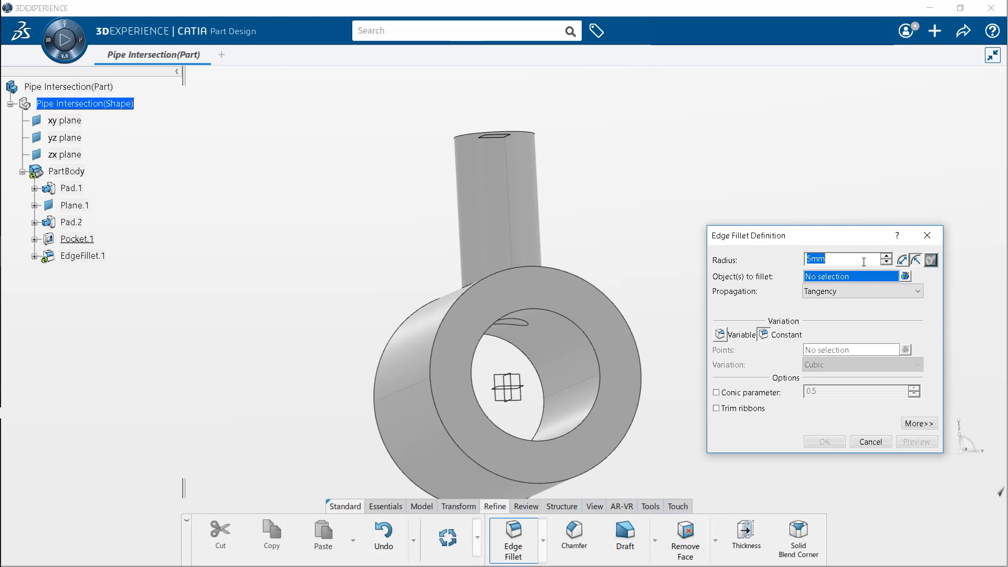
{"action": "type", "text": "40"}
{"action": "middle_click_drag", "start_coordinate": [420, 294], "coordinate": [513, 221]}
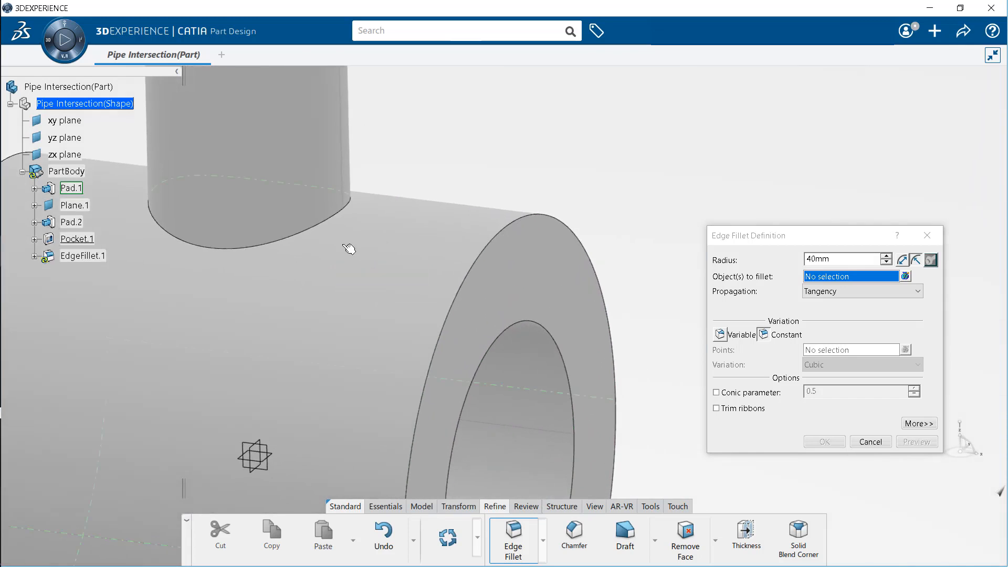
{"action": "left_click", "coordinate": [267, 249]}
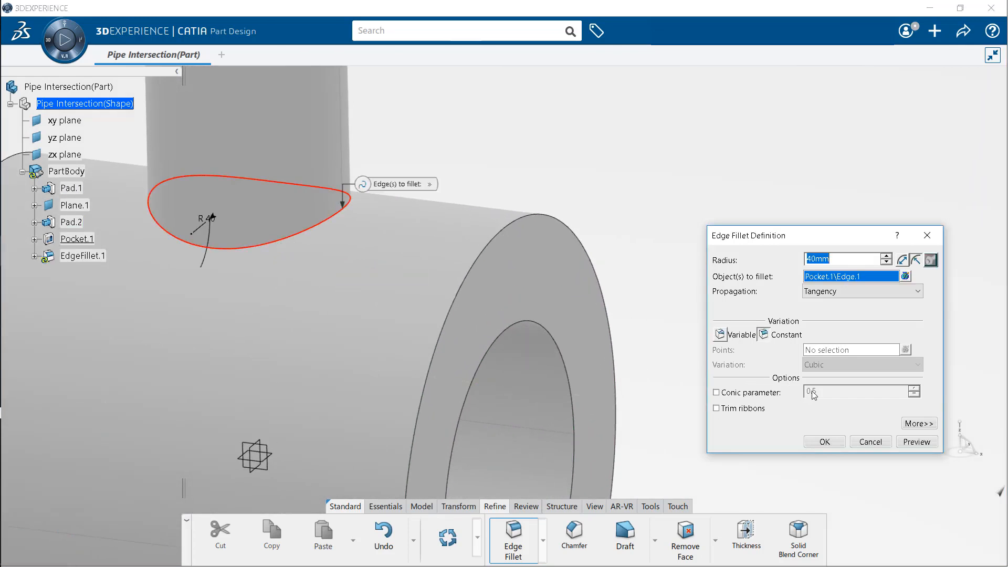
{"action": "left_click", "coordinate": [825, 442]}
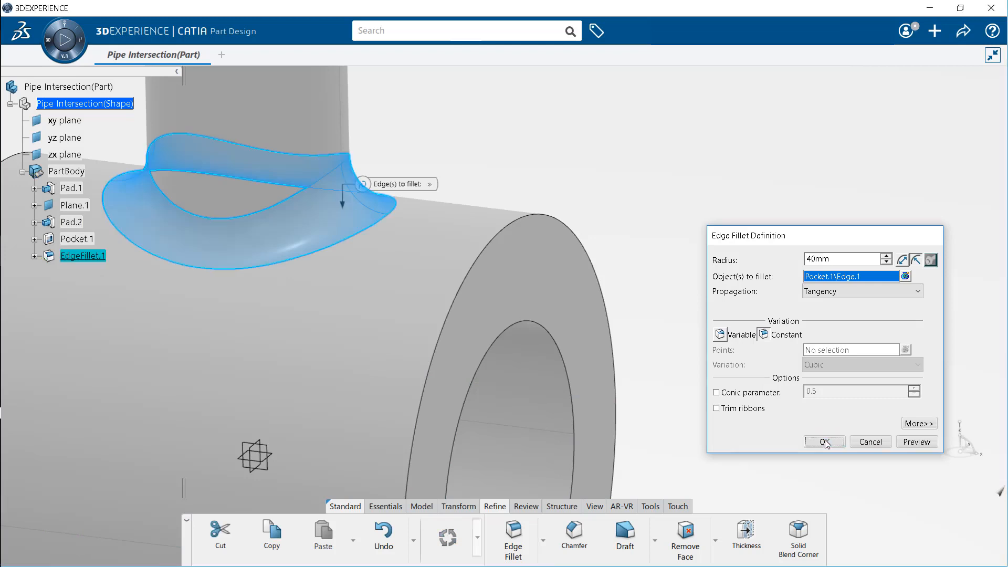
{"action": "middle_click_drag", "start_coordinate": [572, 267], "coordinate": [616, 262]}
{"action": "scroll", "coordinate": [616, 263], "scroll_direction": "down", "scroll_amount": 5}
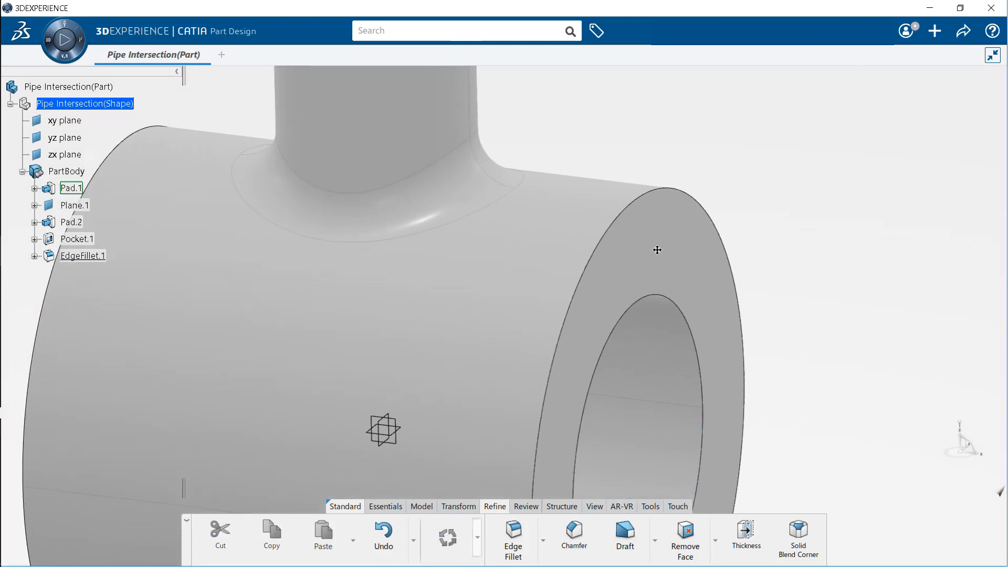
{"action": "middle_click_drag", "start_coordinate": [572, 352], "coordinate": [595, 365]}
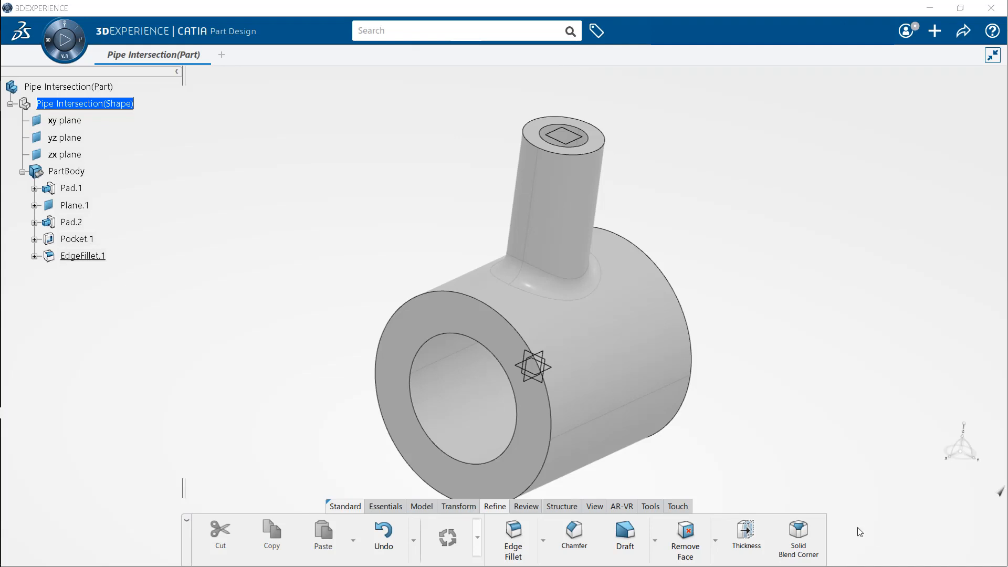
Step: Split the pipe body with the yz plane, keeping the half on the plane's default side
{"action": "left_click", "coordinate": [459, 507]}
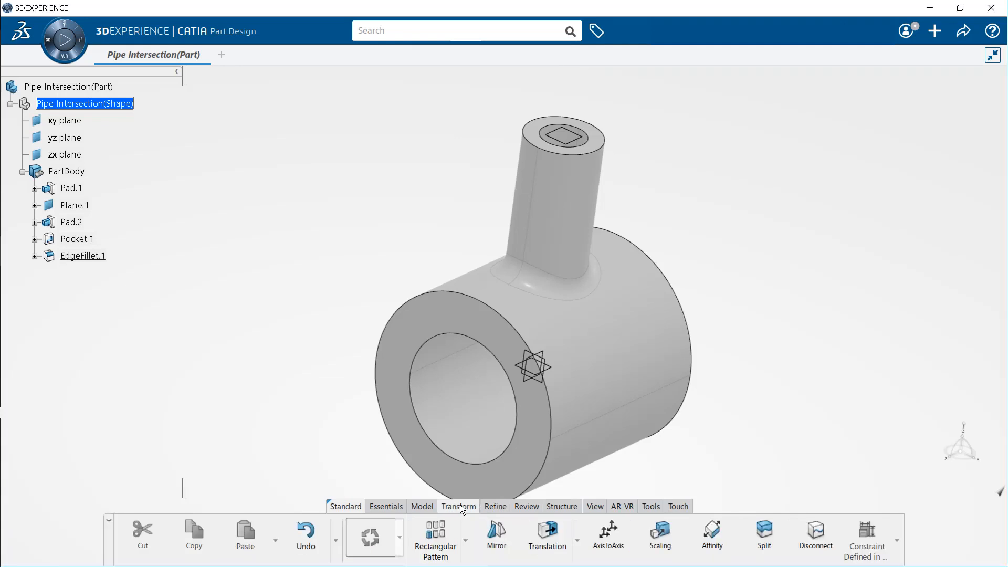
{"action": "left_click", "coordinate": [763, 531]}
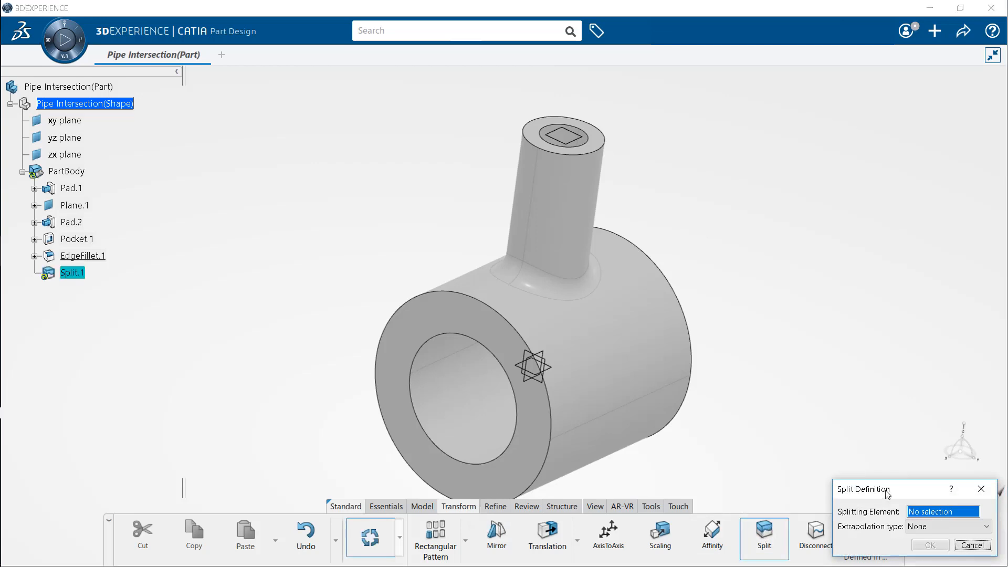
{"action": "left_click_drag", "start_coordinate": [887, 493], "coordinate": [853, 281]}
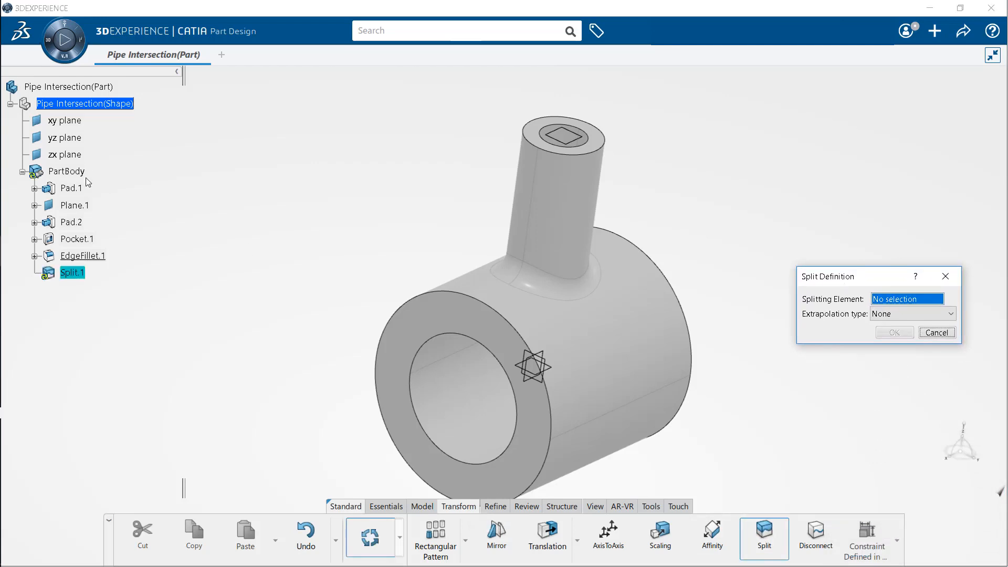
{"action": "left_click", "coordinate": [64, 137]}
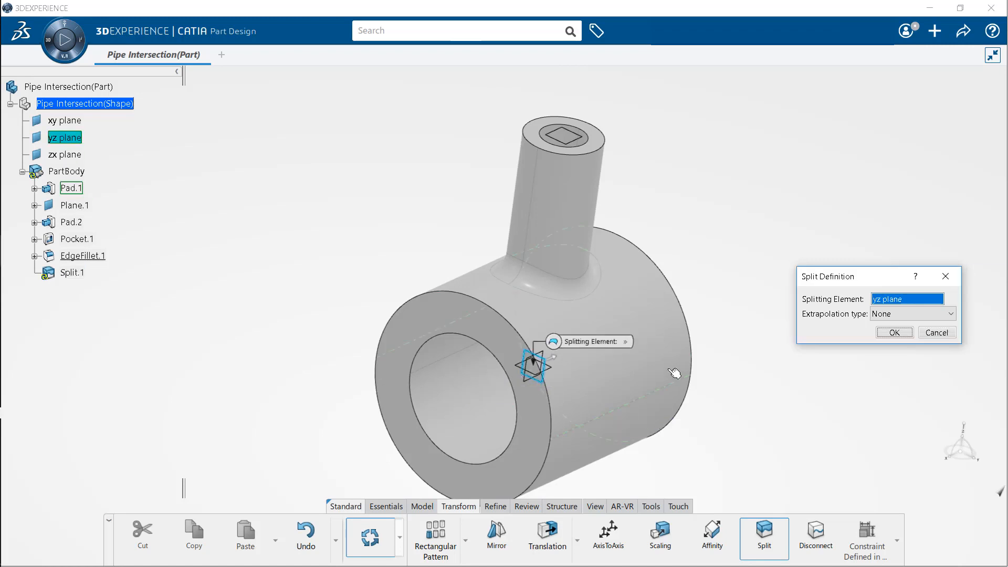
{"action": "middle_click_drag", "start_coordinate": [675, 373], "coordinate": [596, 292]}
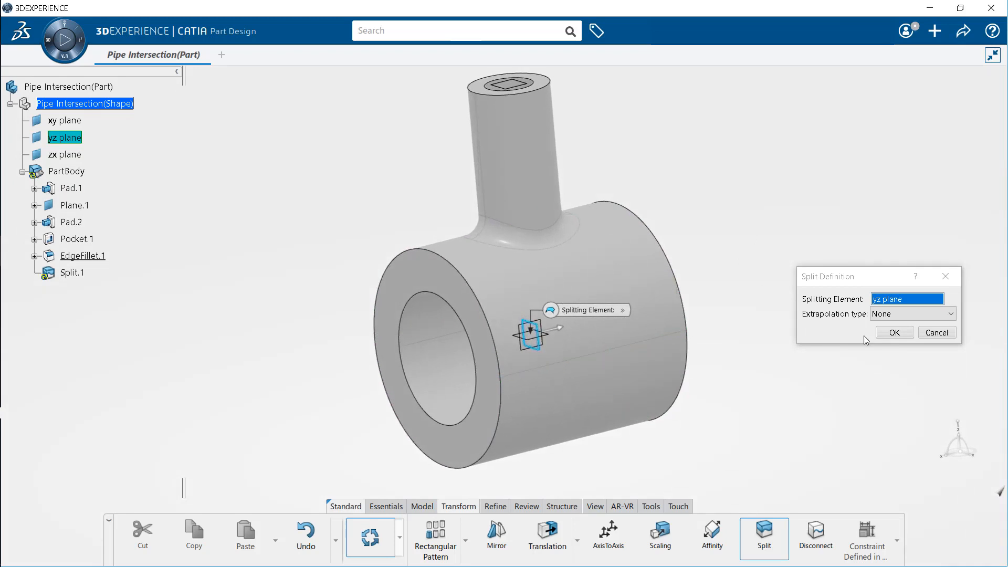
{"action": "left_click", "coordinate": [895, 333]}
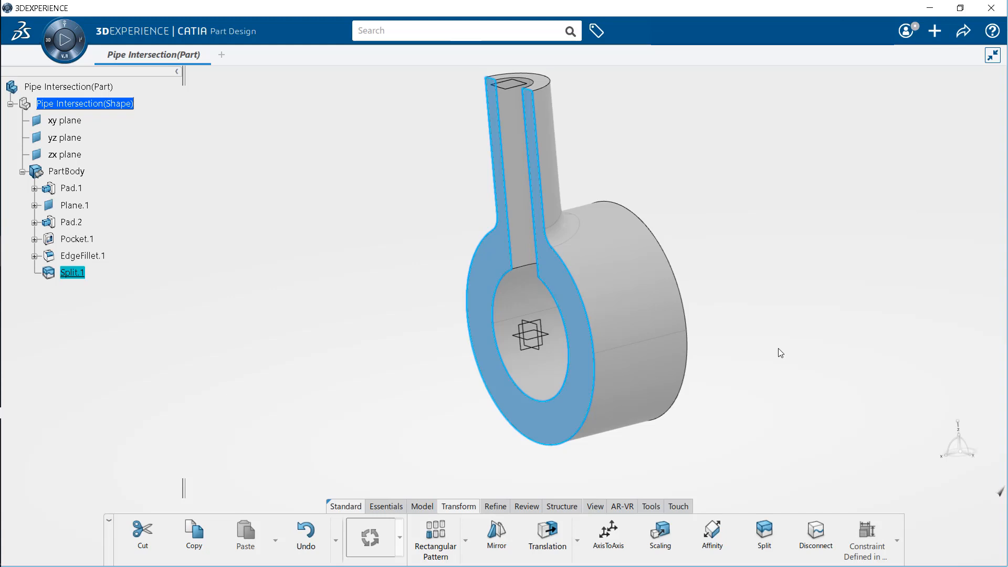
Step: Split the remaining half of the pipe body with the zx plane to leave a quarter section
{"action": "left_click", "coordinate": [768, 535]}
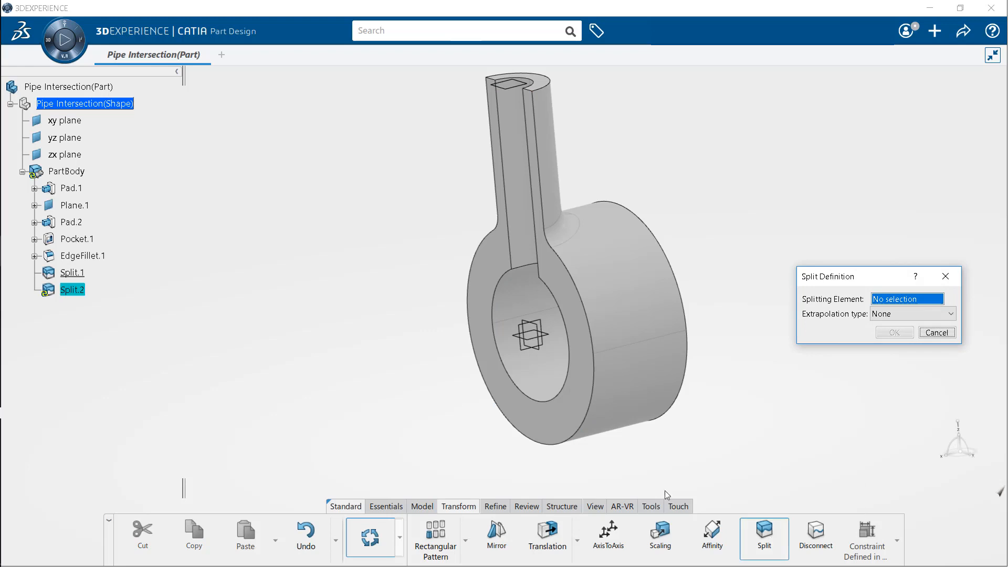
{"action": "left_click", "coordinate": [74, 159]}
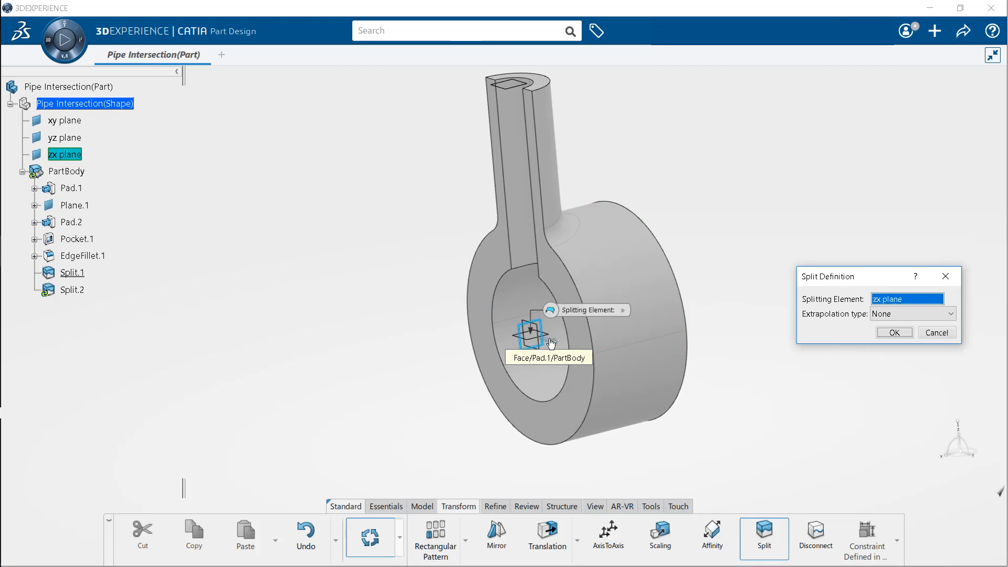
{"action": "left_click", "coordinate": [895, 333]}
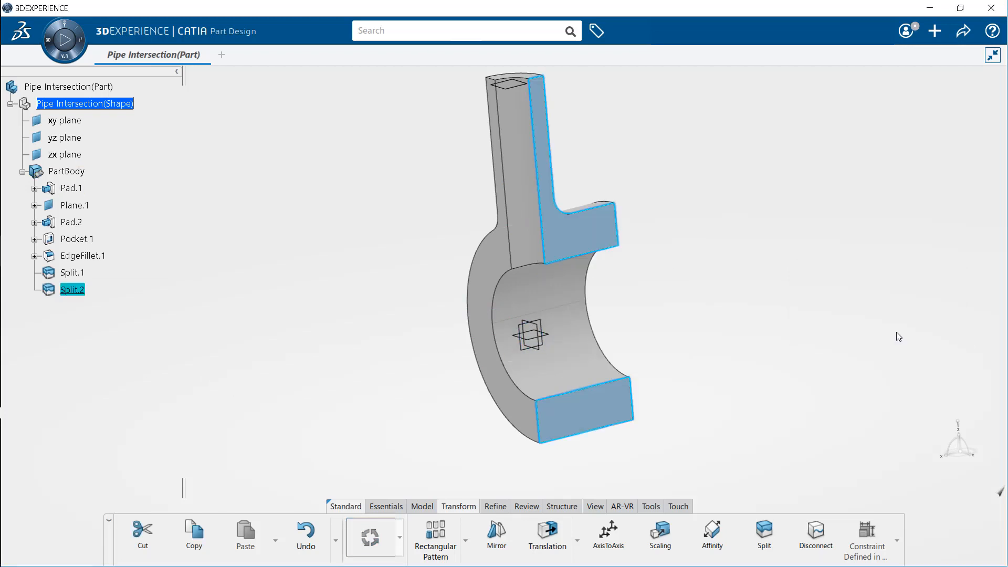
{"action": "middle_click_drag", "start_coordinate": [543, 370], "coordinate": [563, 344]}
{"action": "left_click", "coordinate": [738, 318]}
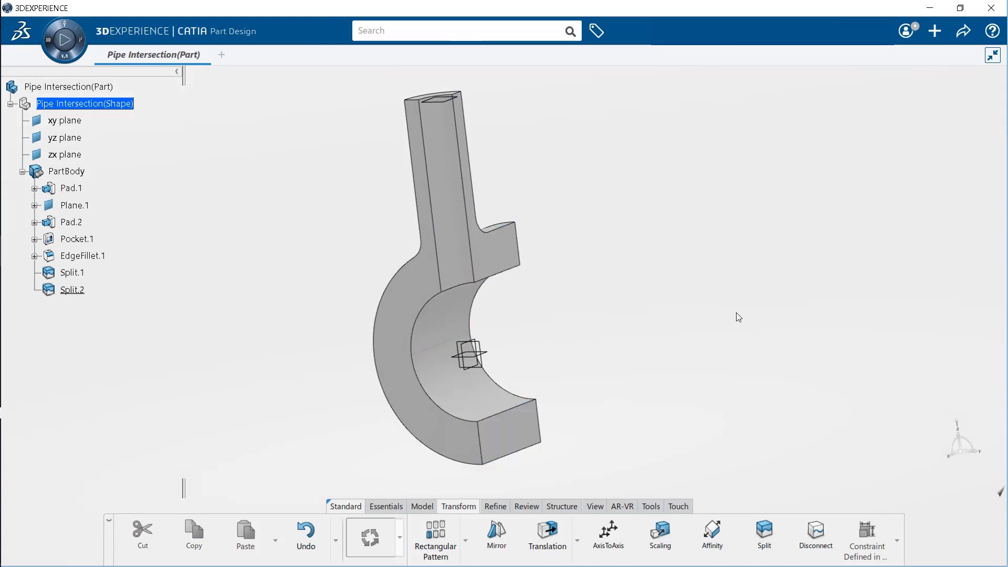